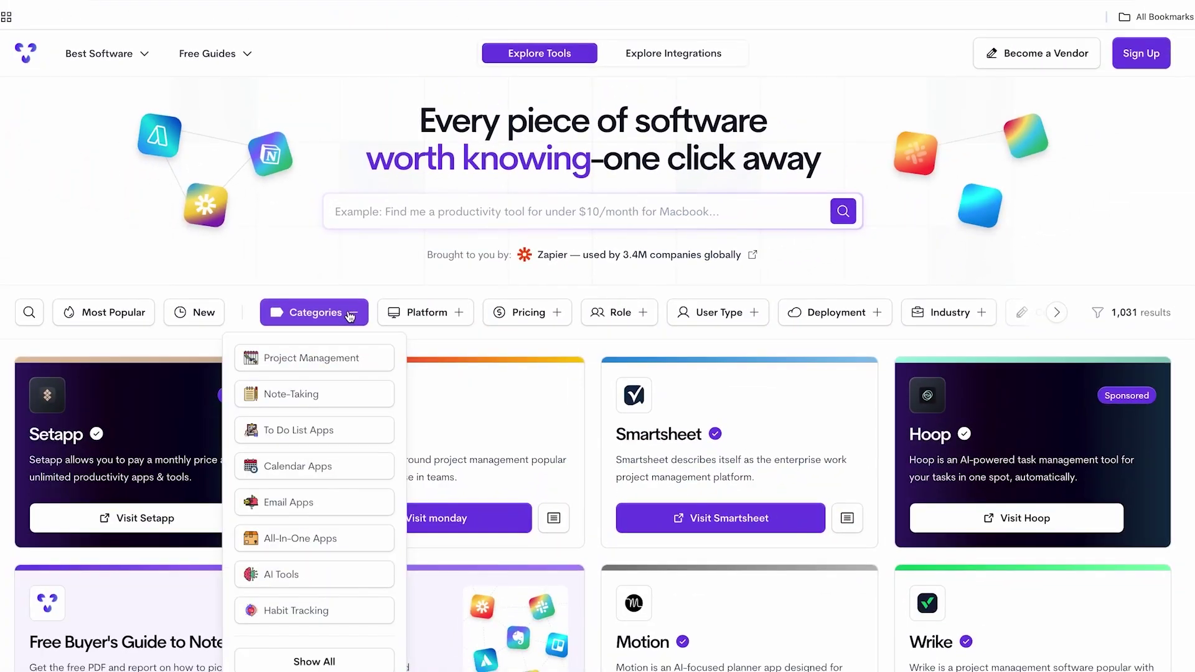
Step: Filter the Tool Finder directory to Calendar Apps and browse the 32 resulting cards
click(315, 467)
scroll(313, 462, down, 3)
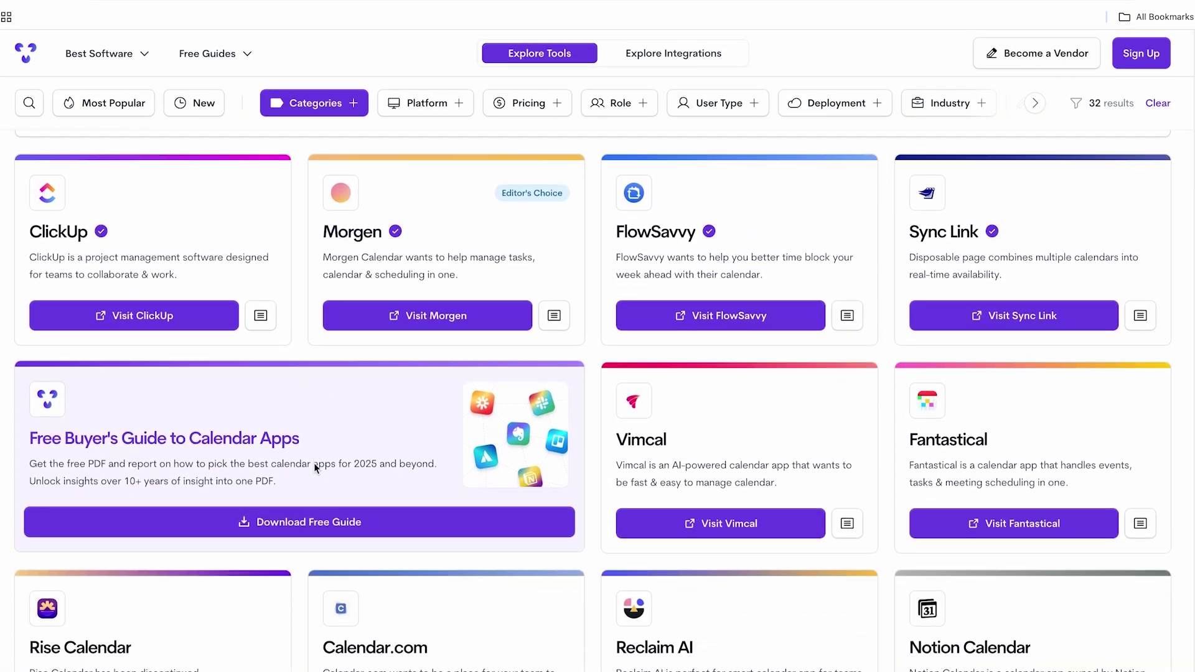
scroll(314, 462, down, 10)
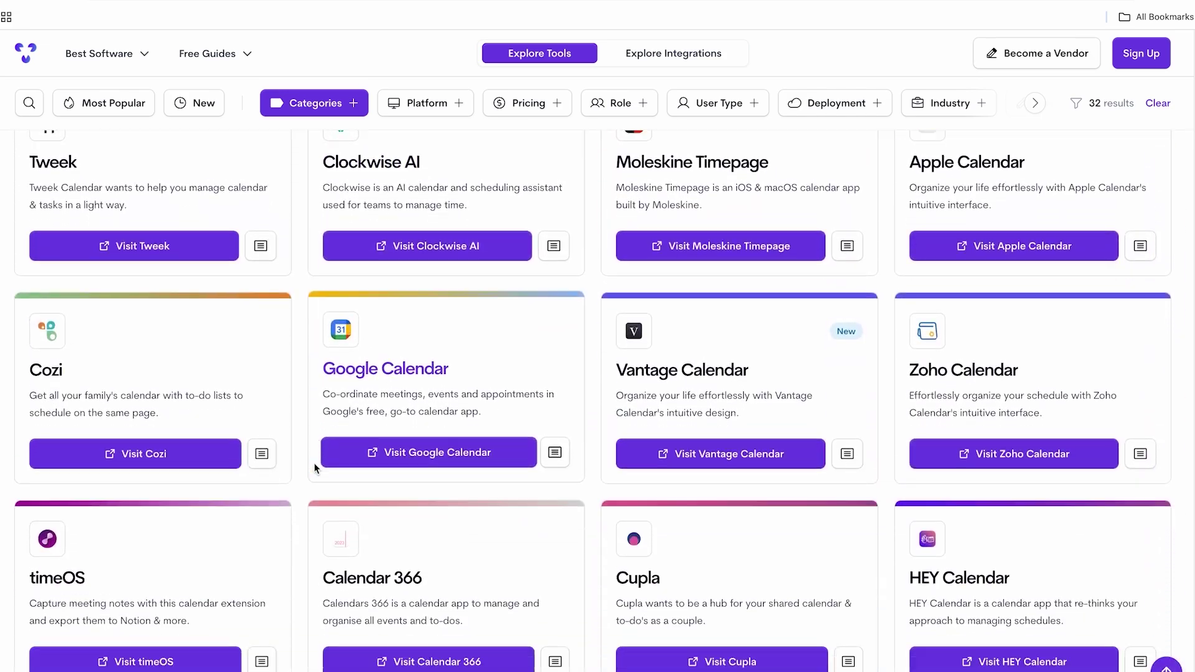
scroll(313, 462, down, 10)
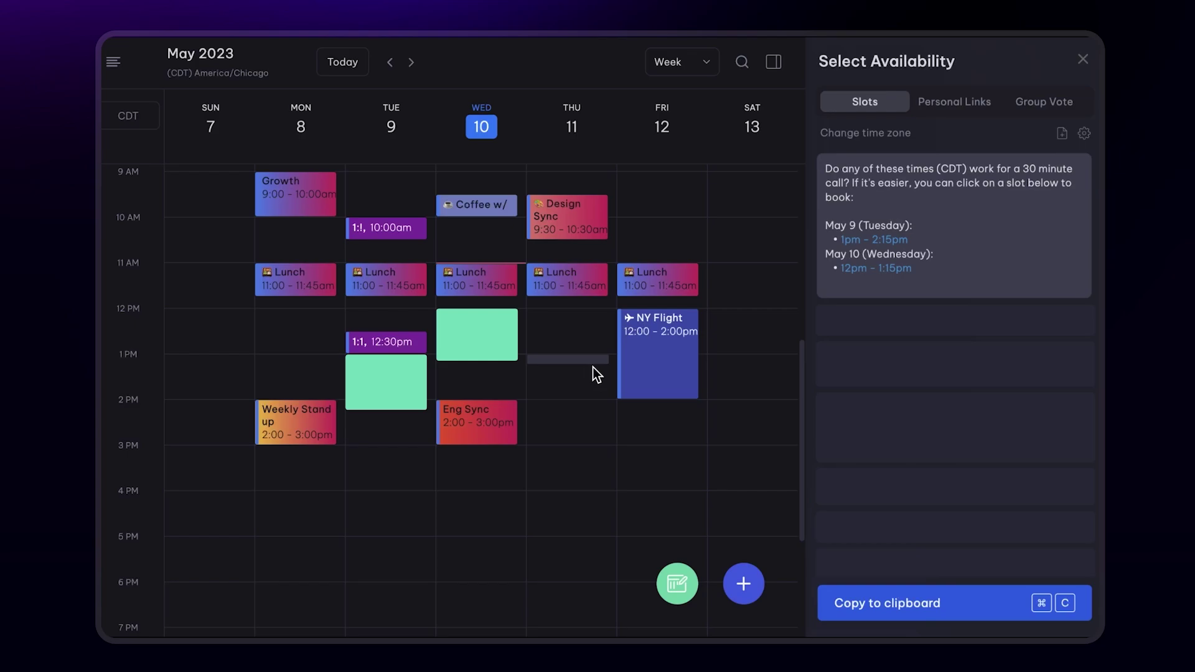
Step: Add a Thursday 1pm availability slot, copy the availability text and paste it into an email
drag(597, 422, 597, 421)
key(super+c)
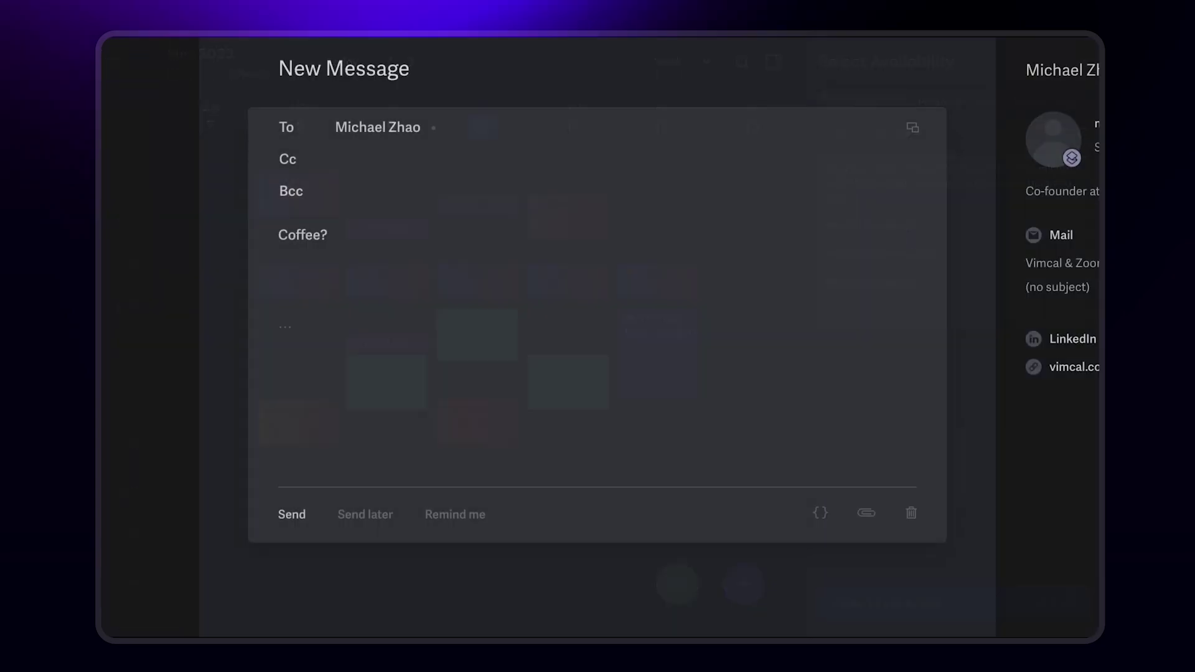
key(super+v)
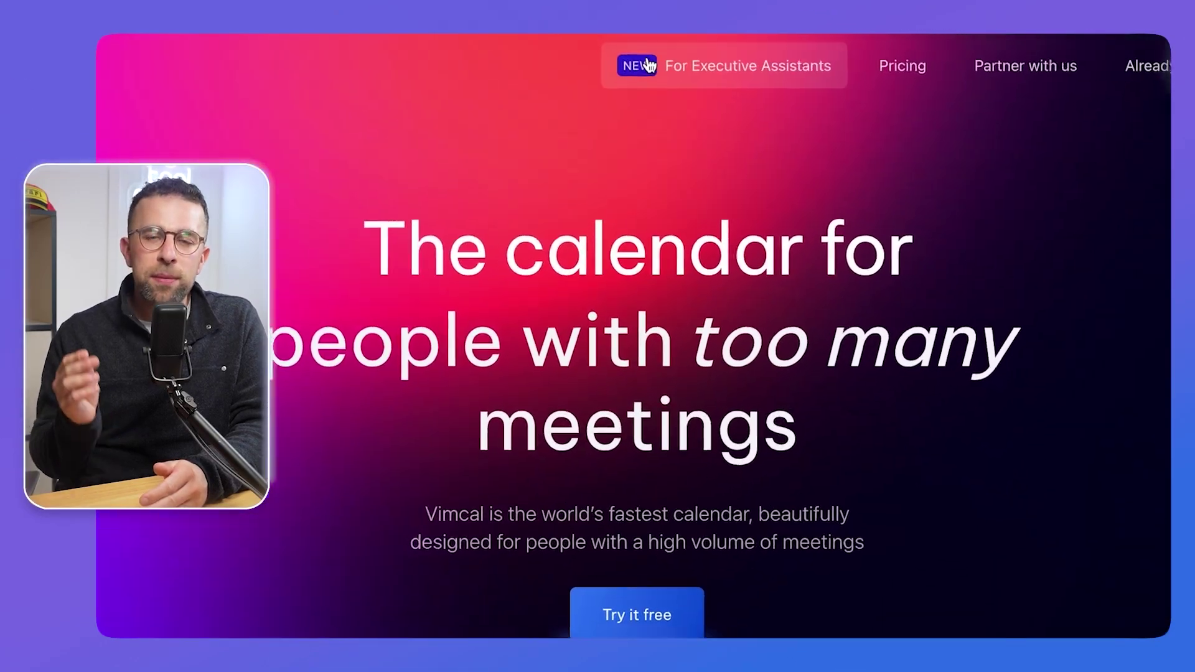
Step: Go to the For Executive Assistants page and scroll down to its walkthrough video
click(650, 64)
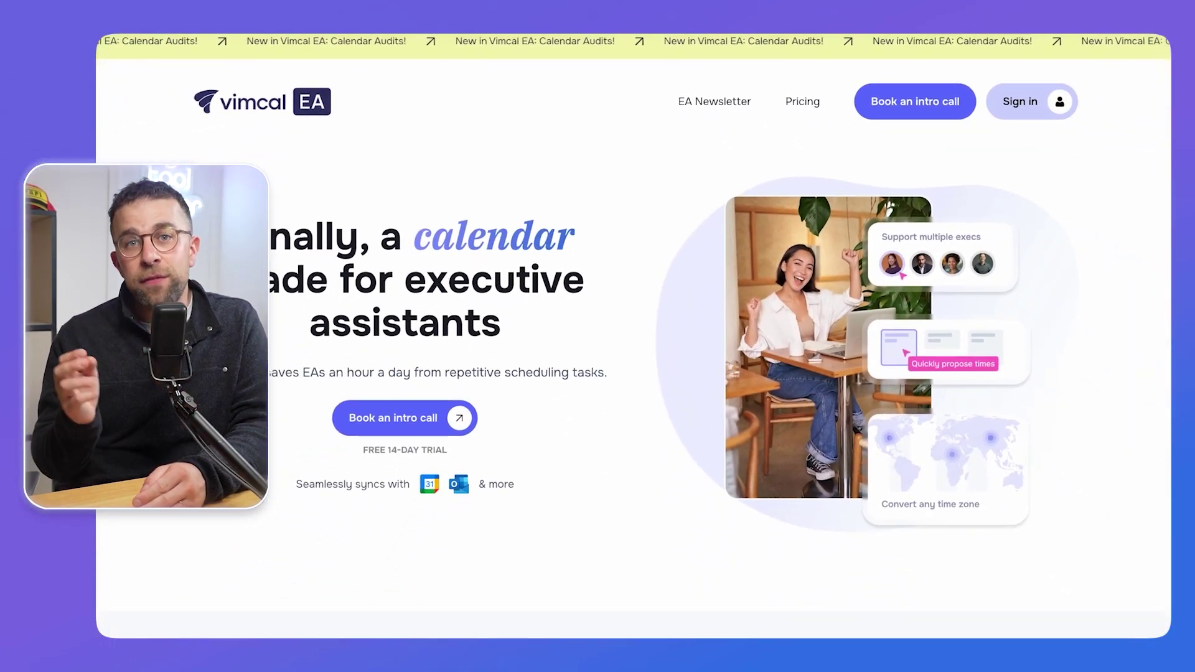
scroll(632, 336, down, 5)
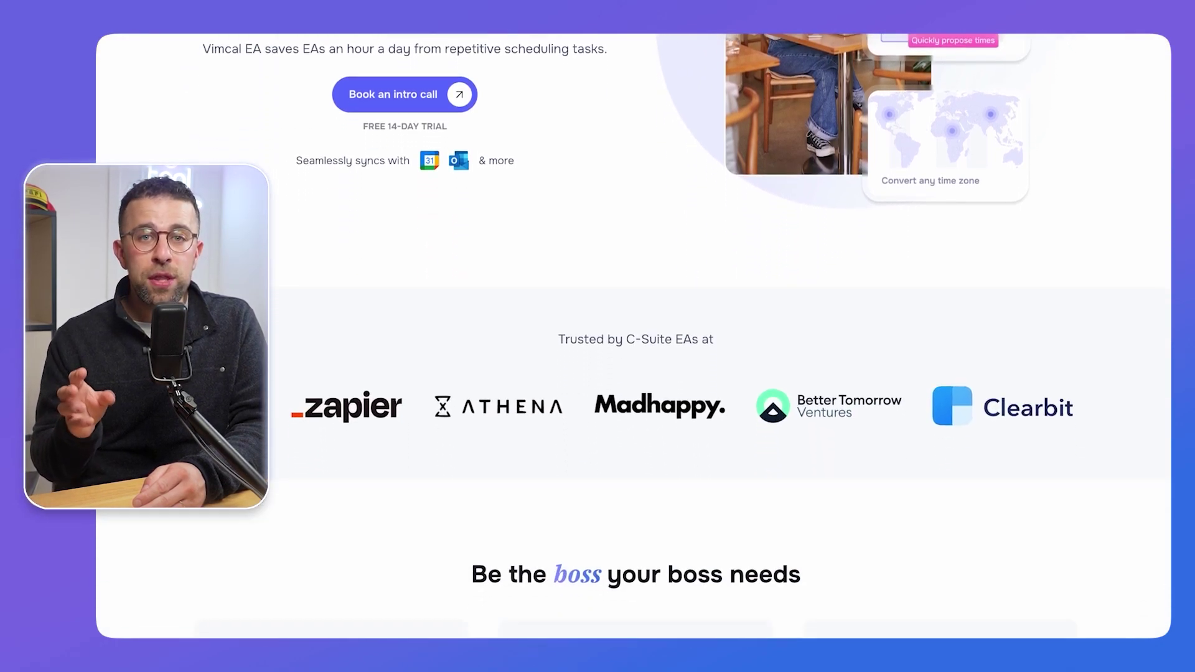
scroll(633, 336, down, 3)
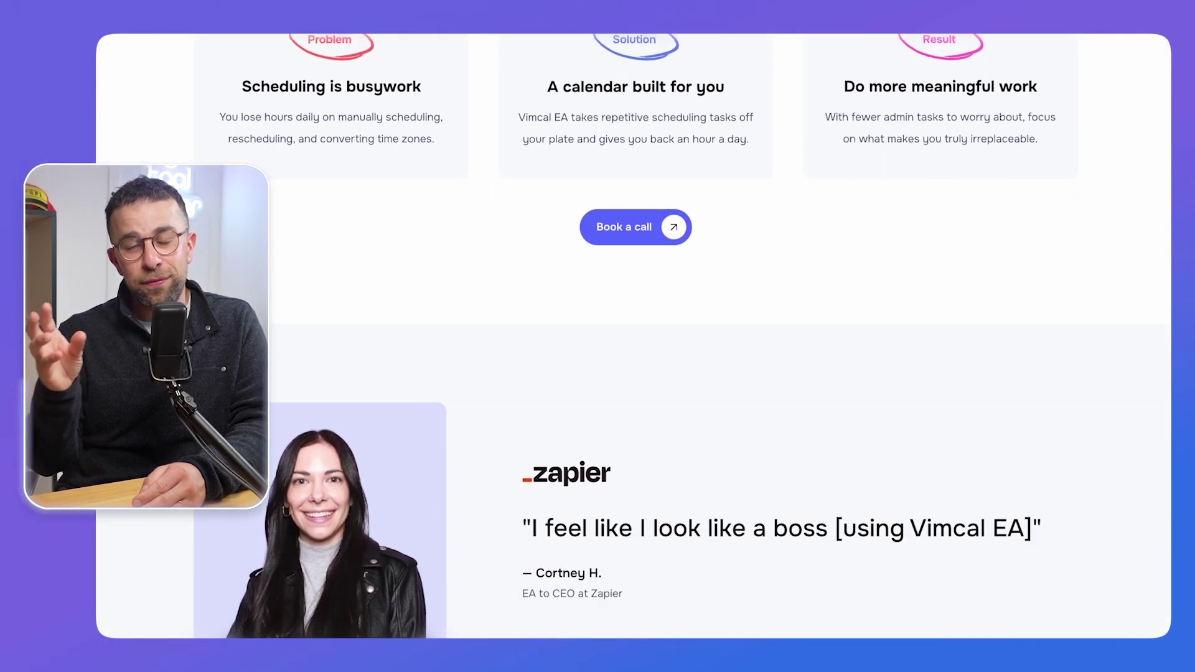
scroll(632, 336, down, 10)
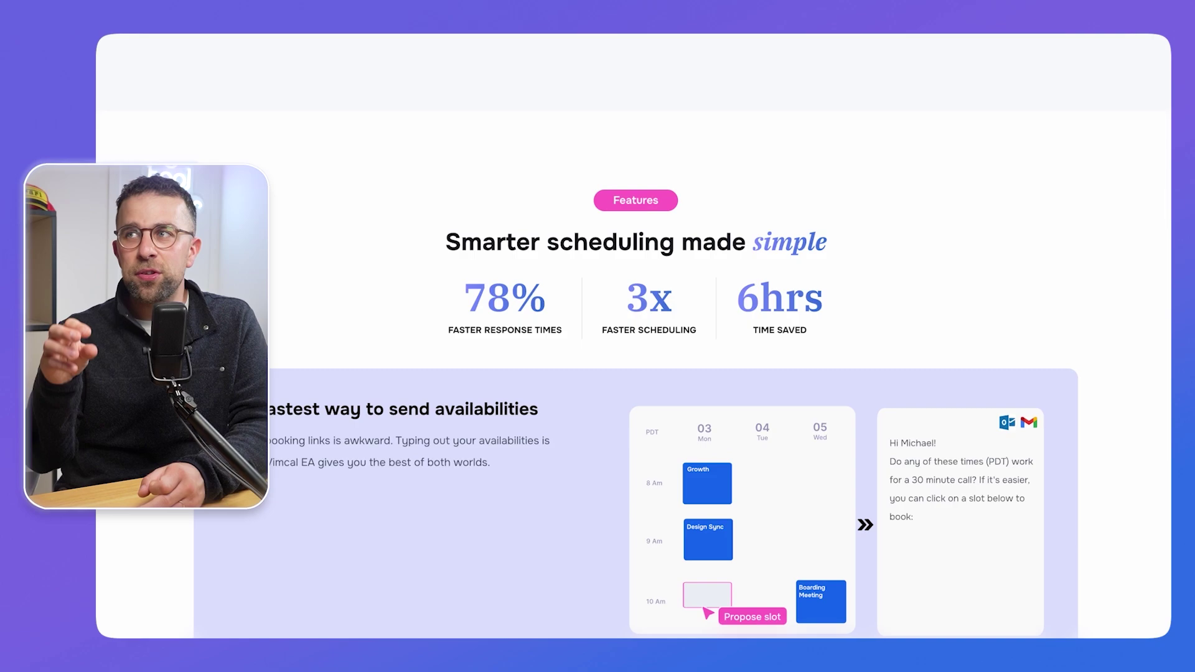
scroll(633, 336, down, 10)
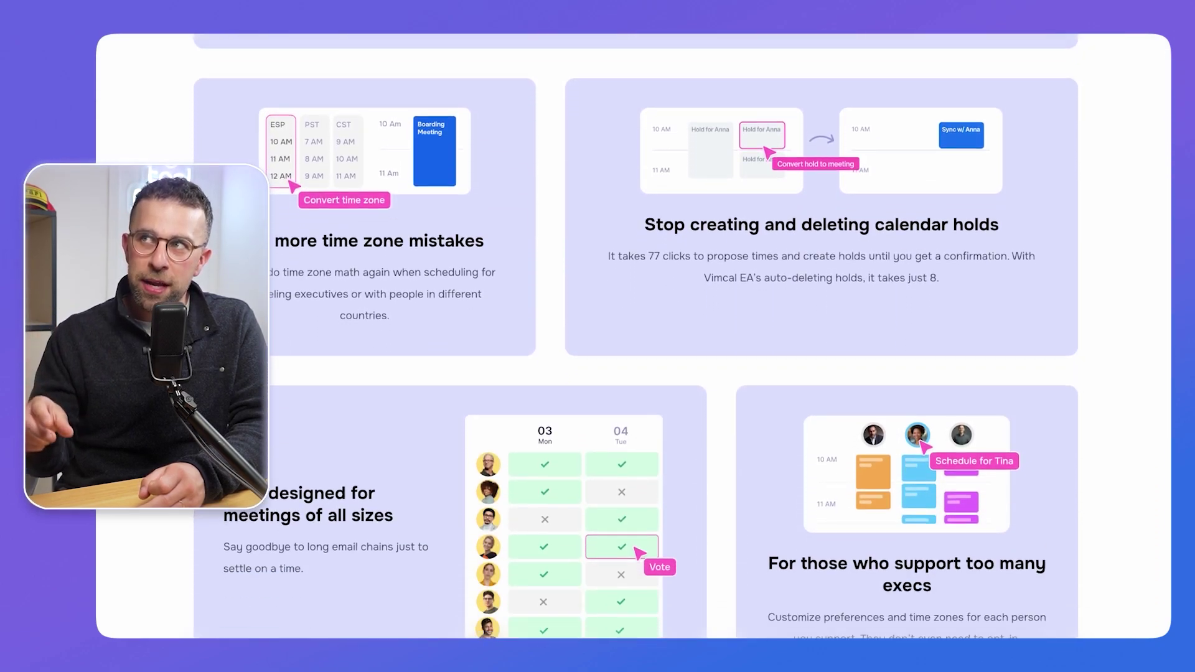
scroll(632, 336, down, 10)
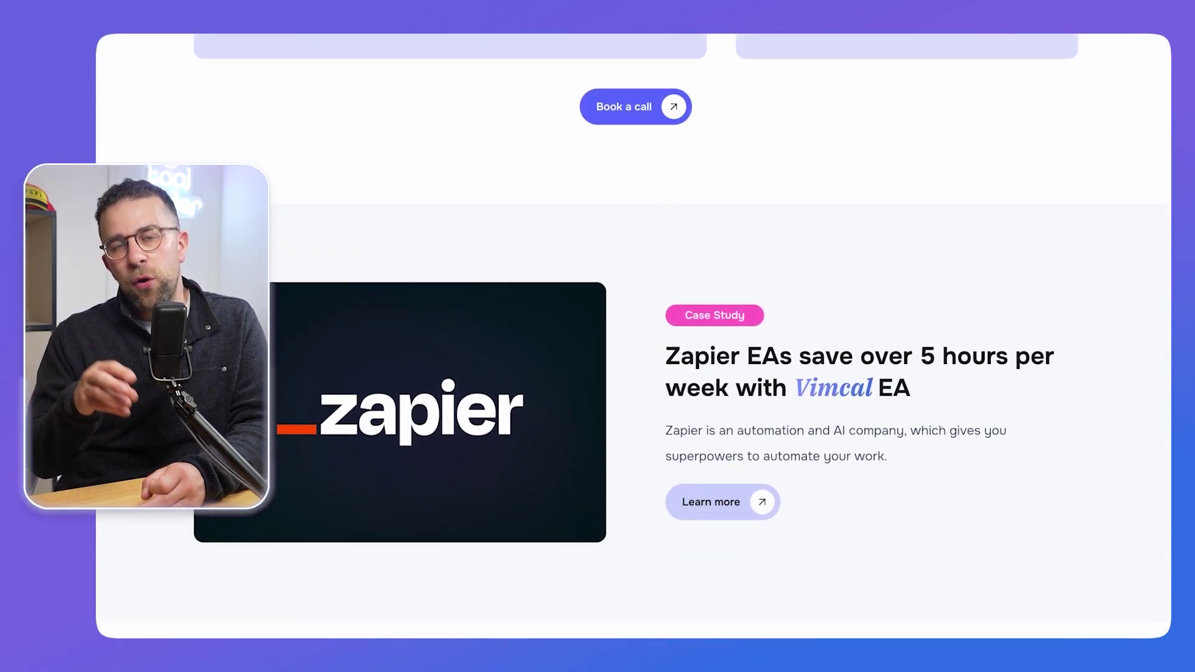
scroll(633, 336, down, 10)
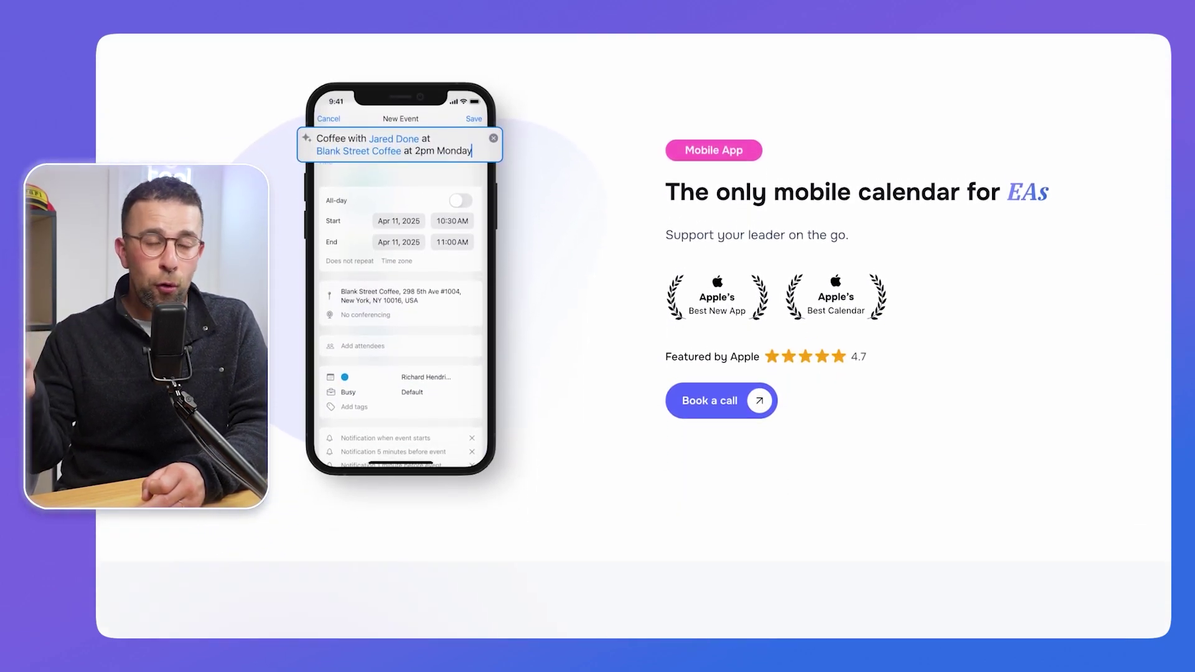
scroll(633, 336, down, 10)
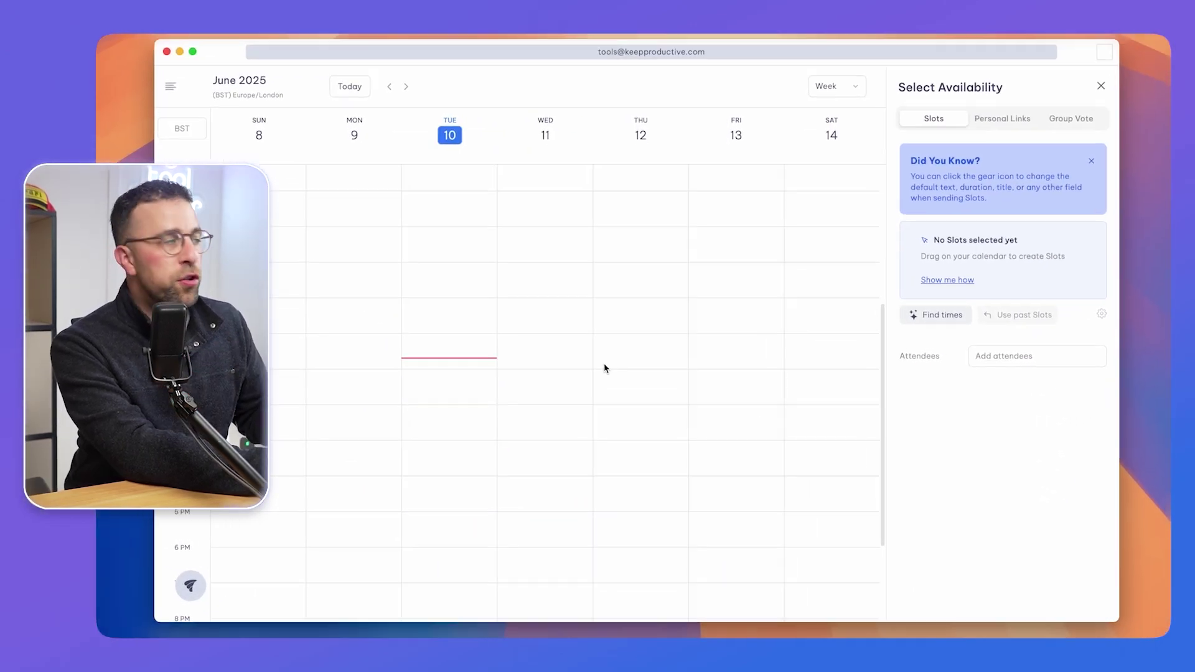
Step: Draw slots Wed 11am–12:30pm, 1:45–3:45pm; Thu 11:15am–1:30pm, 2:45–4pm; Fri 1:30–4:15pm
drag(450, 298, 454, 349)
drag(543, 311, 579, 386)
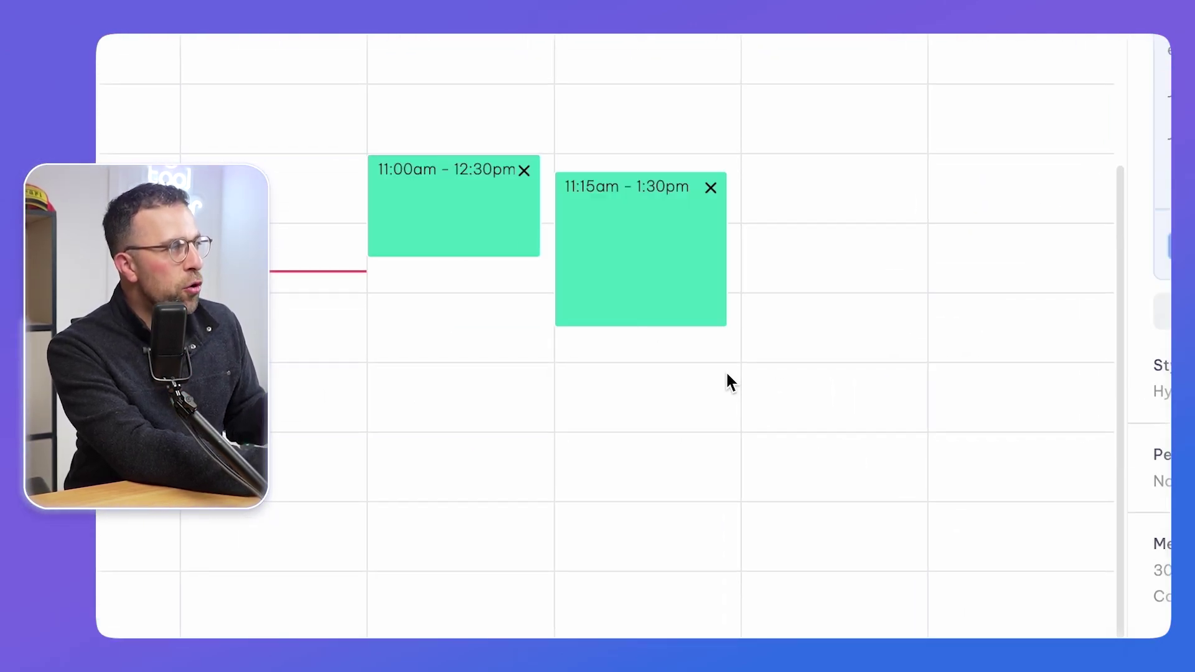
drag(747, 330, 880, 517)
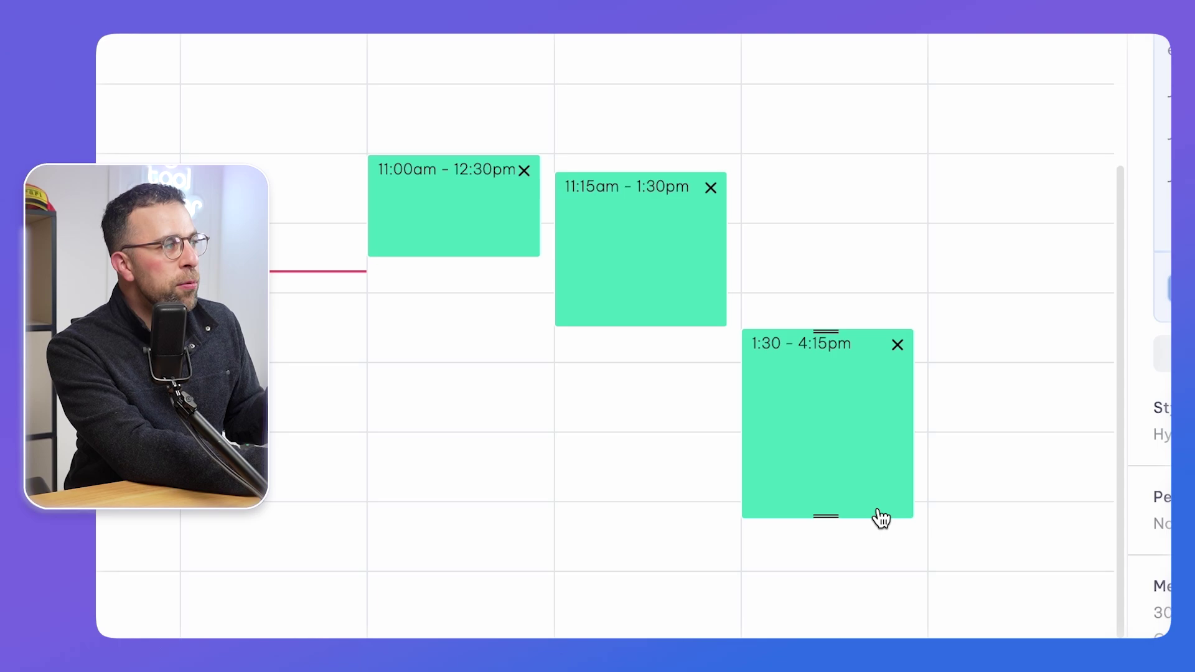
drag(694, 416, 695, 501)
drag(495, 348, 499, 485)
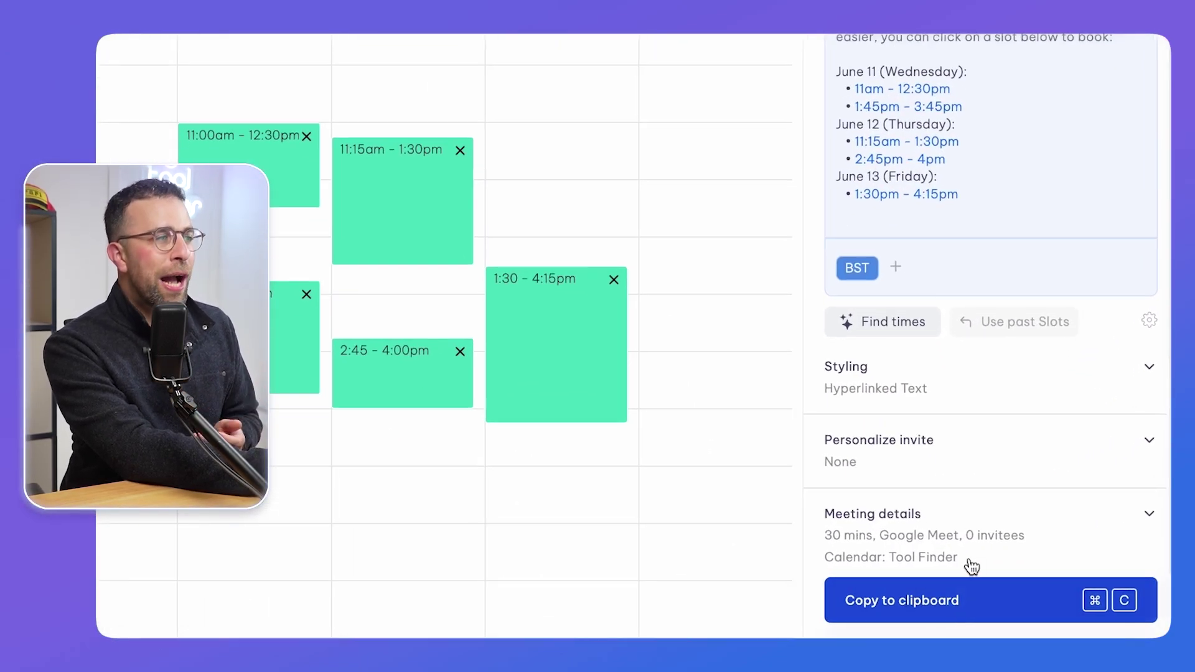
scroll(962, 514, down, 2)
scroll(972, 488, up, 2)
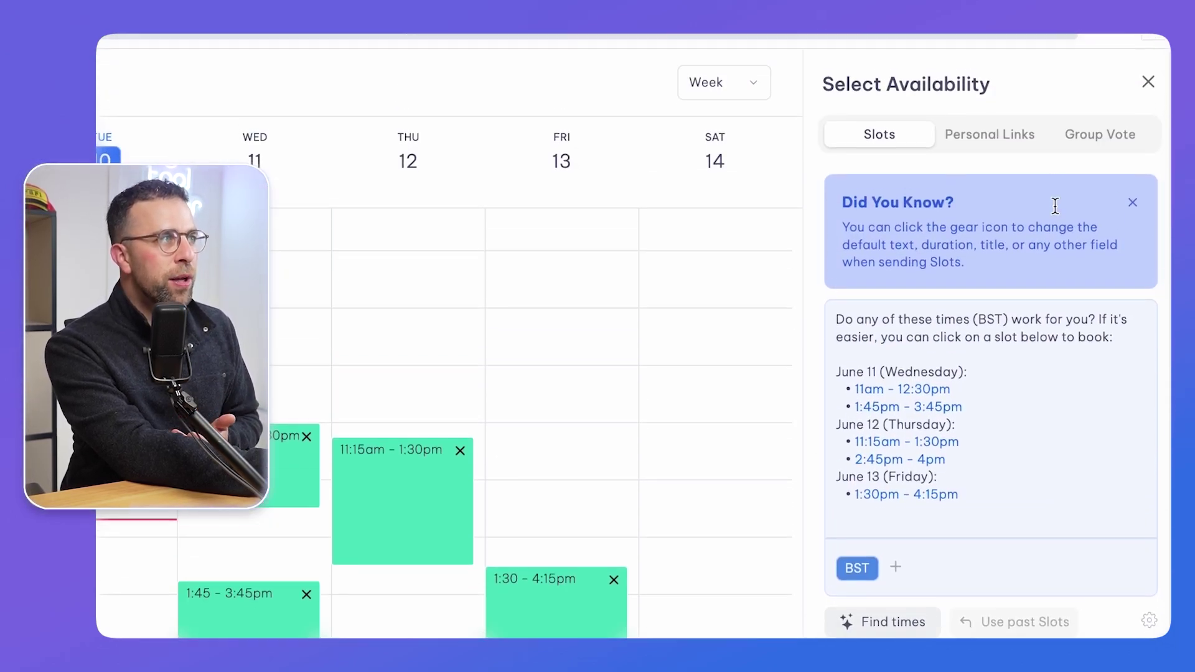
Step: Preview Personal Links and Group Vote, then use Find times for June 13, 18 and 23 slots
click(1031, 166)
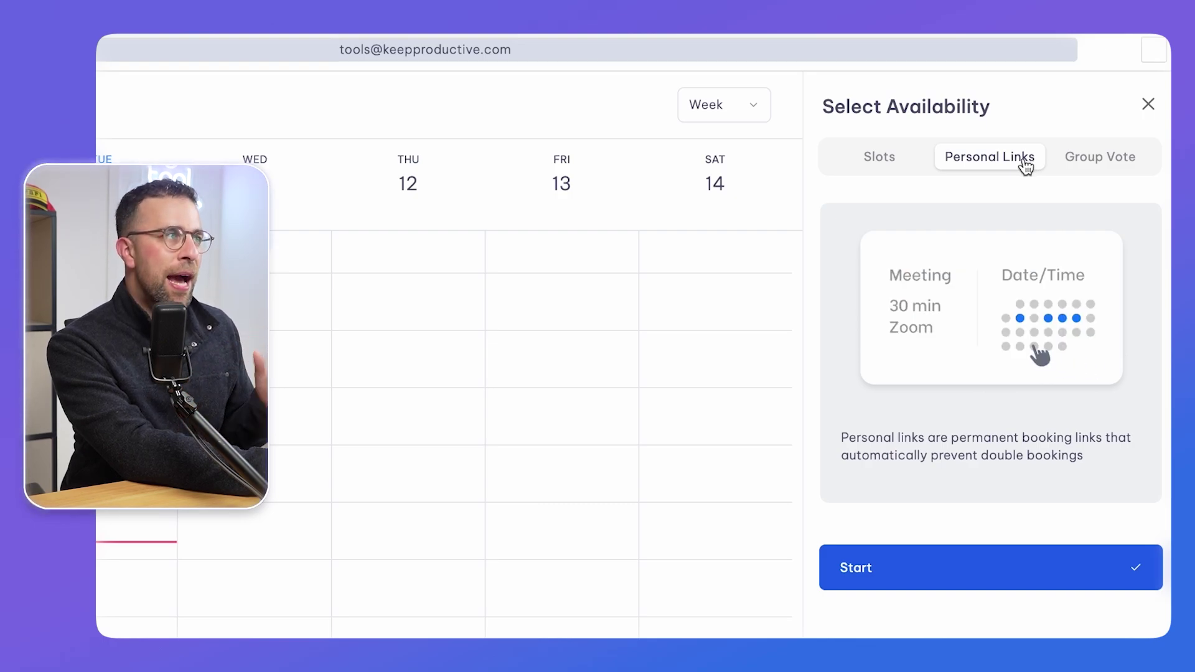
click(1075, 161)
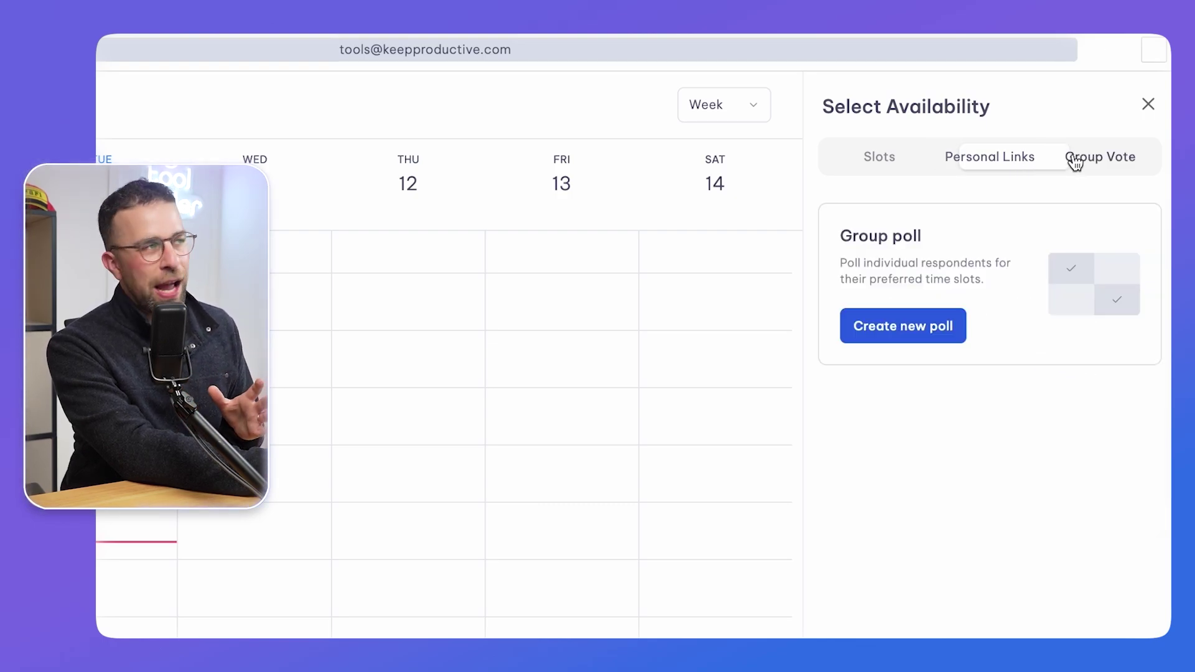
click(877, 150)
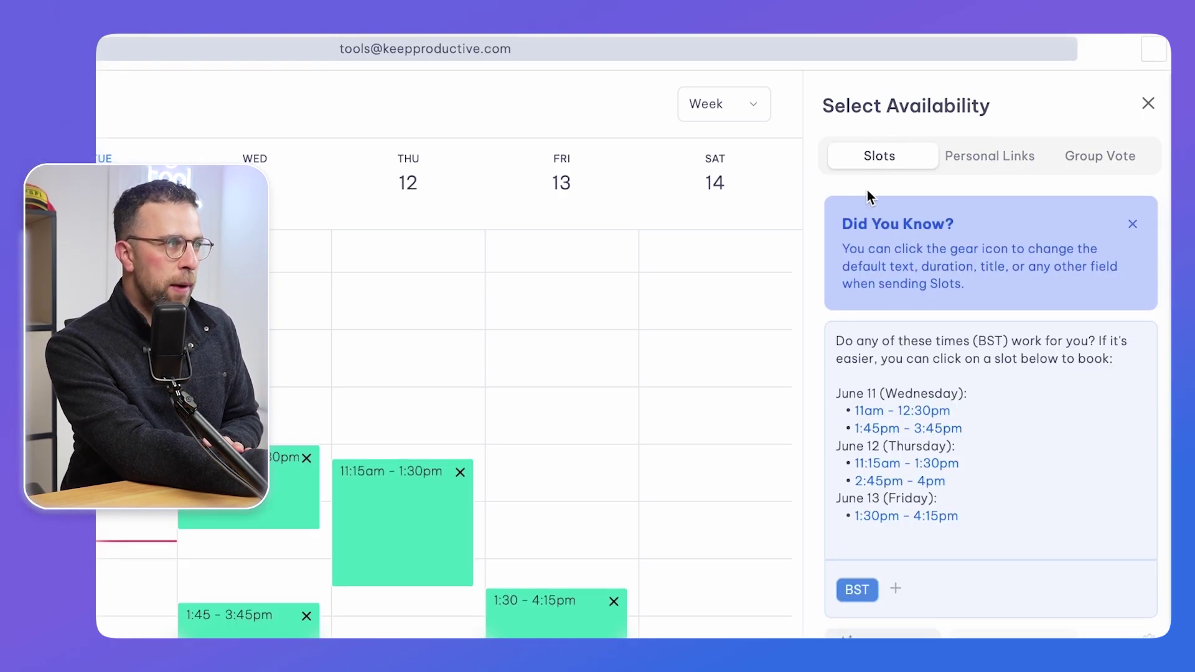
scroll(878, 329, down, 5)
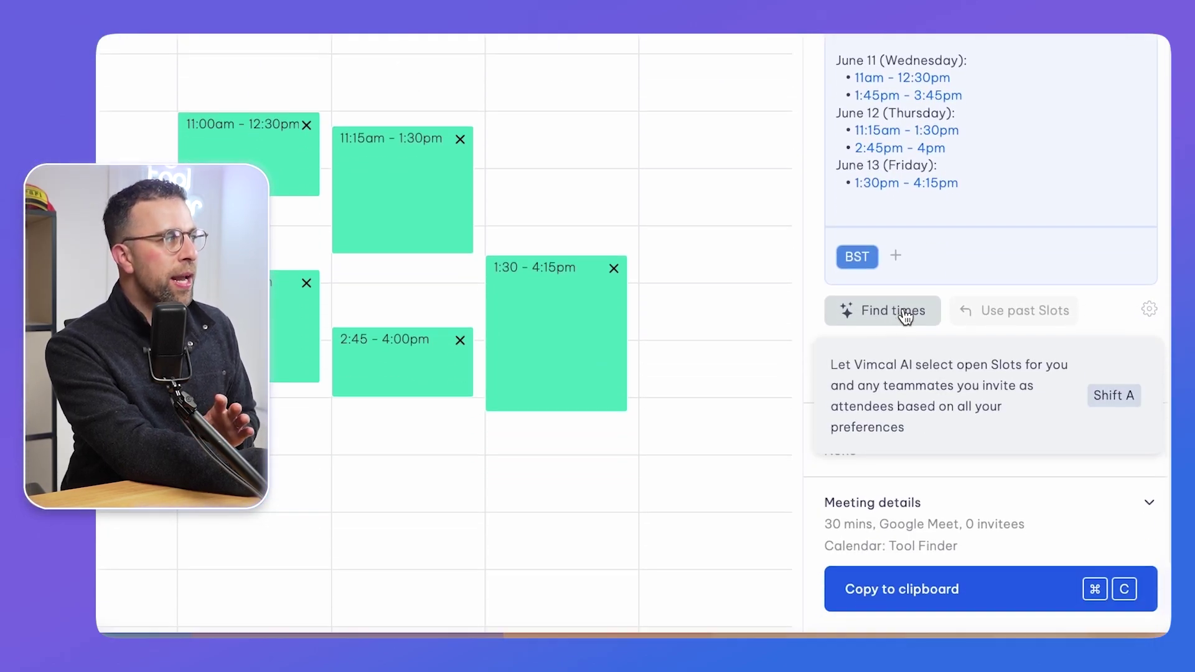
click(904, 314)
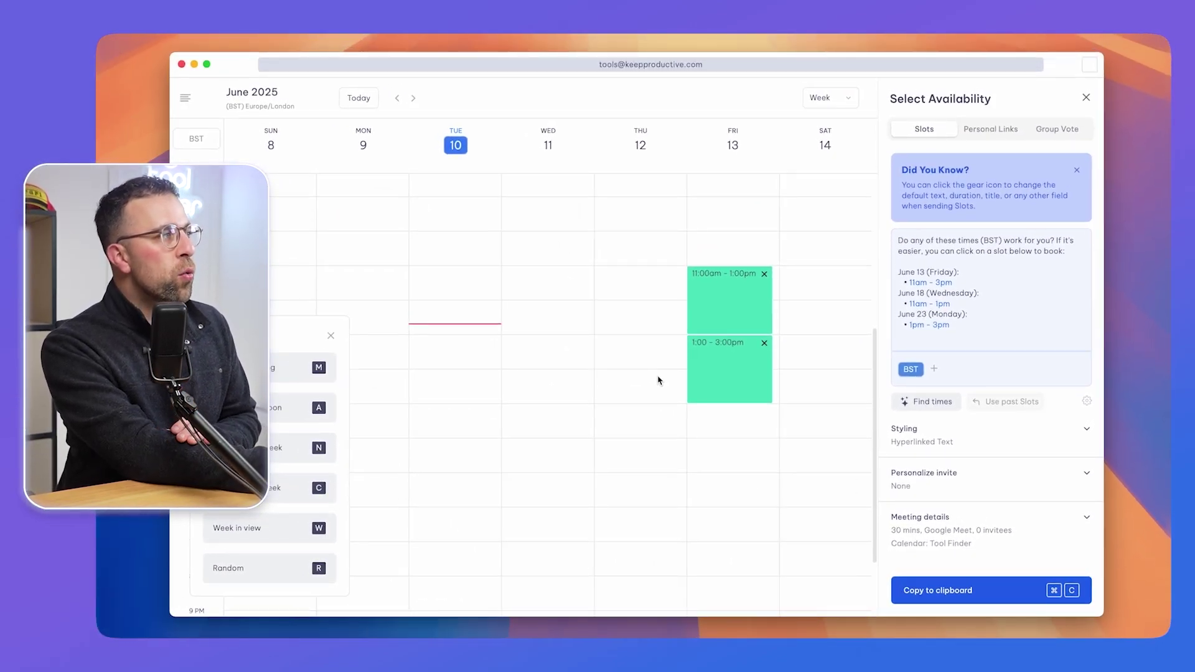
Step: Draft a Tuesday event and stretch it to 5:30 PM–11:00 AM Wednesday in the scheduling assistant
click(1086, 98)
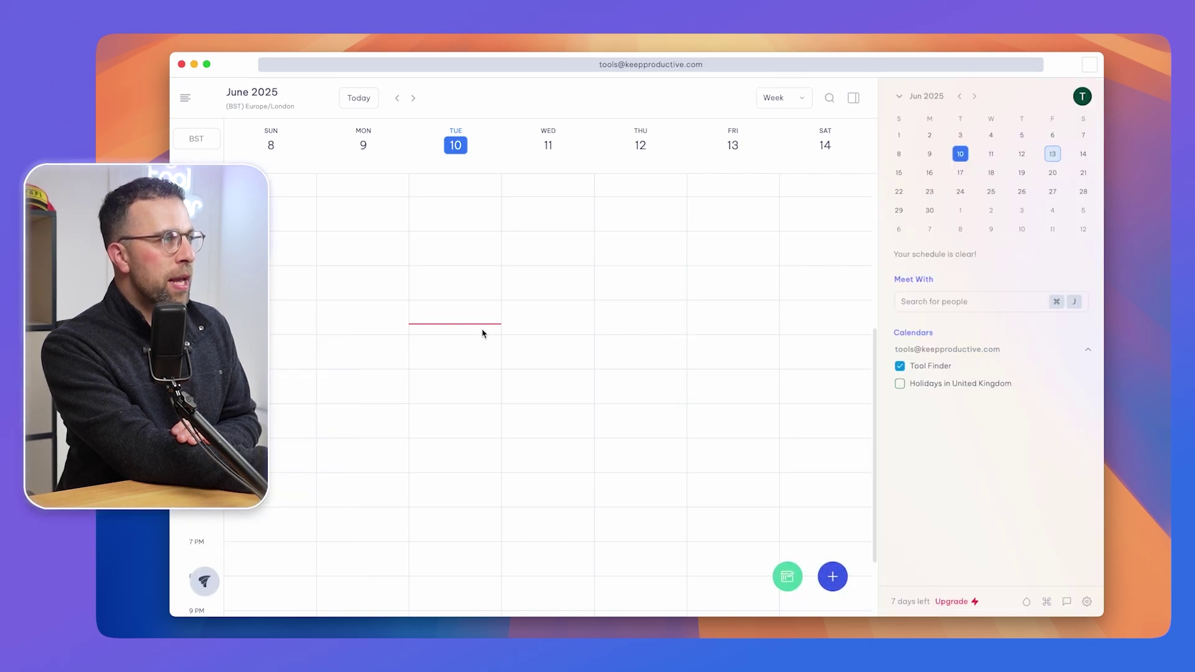
drag(470, 379, 469, 387)
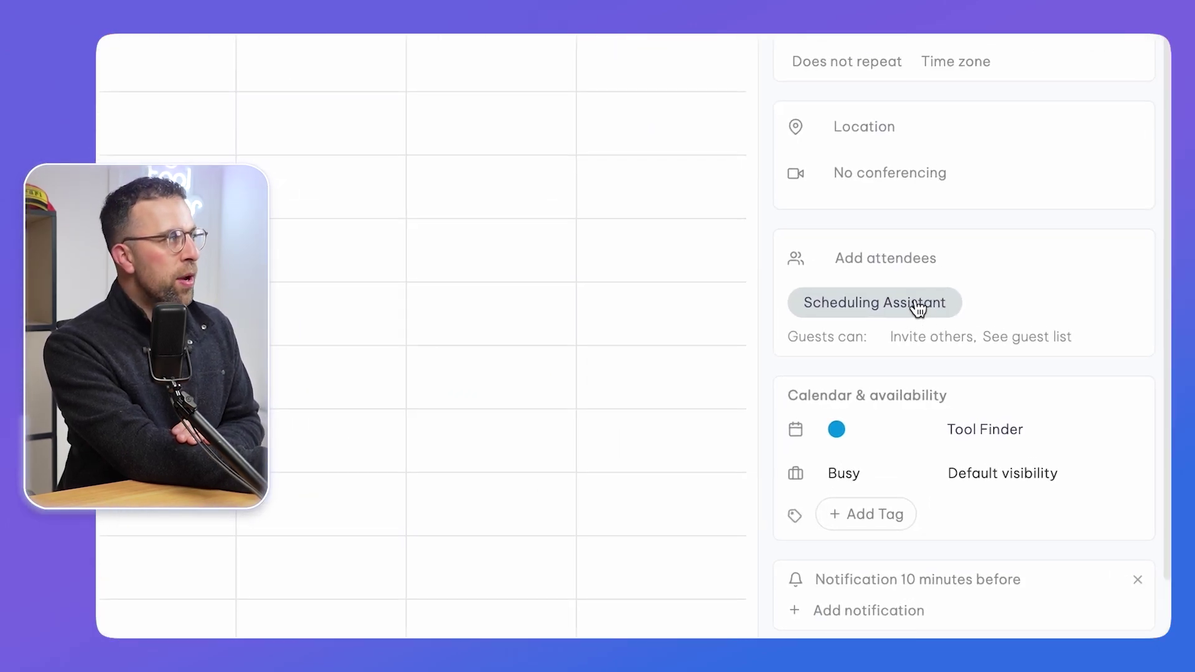
click(917, 305)
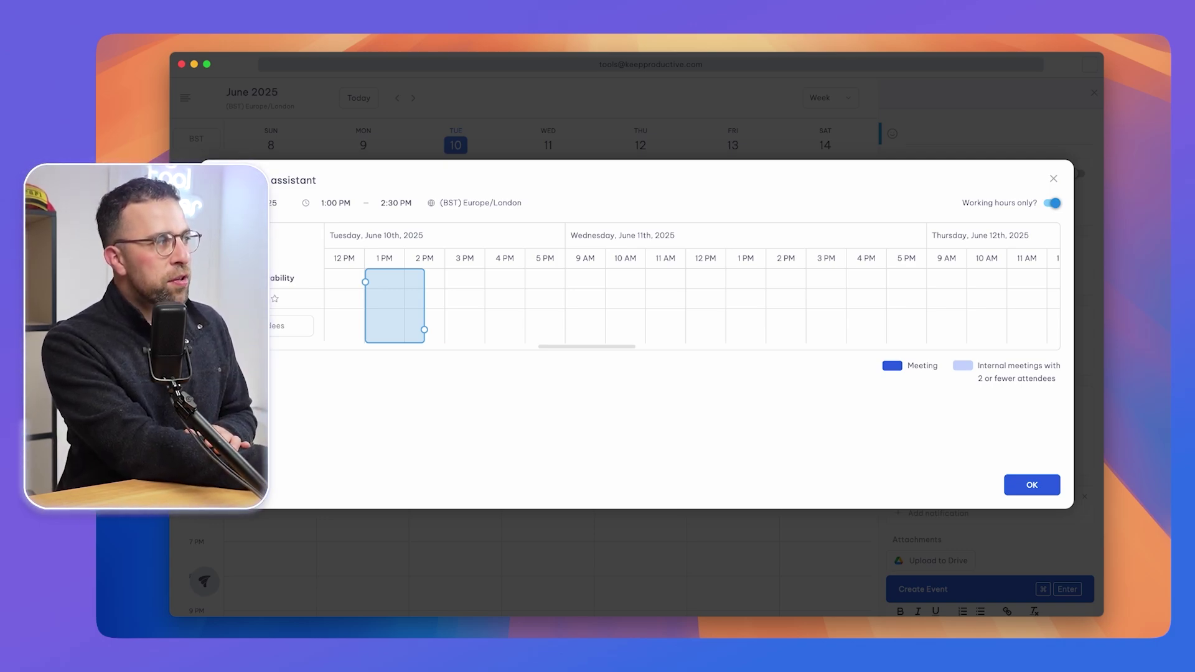
drag(389, 291, 576, 301)
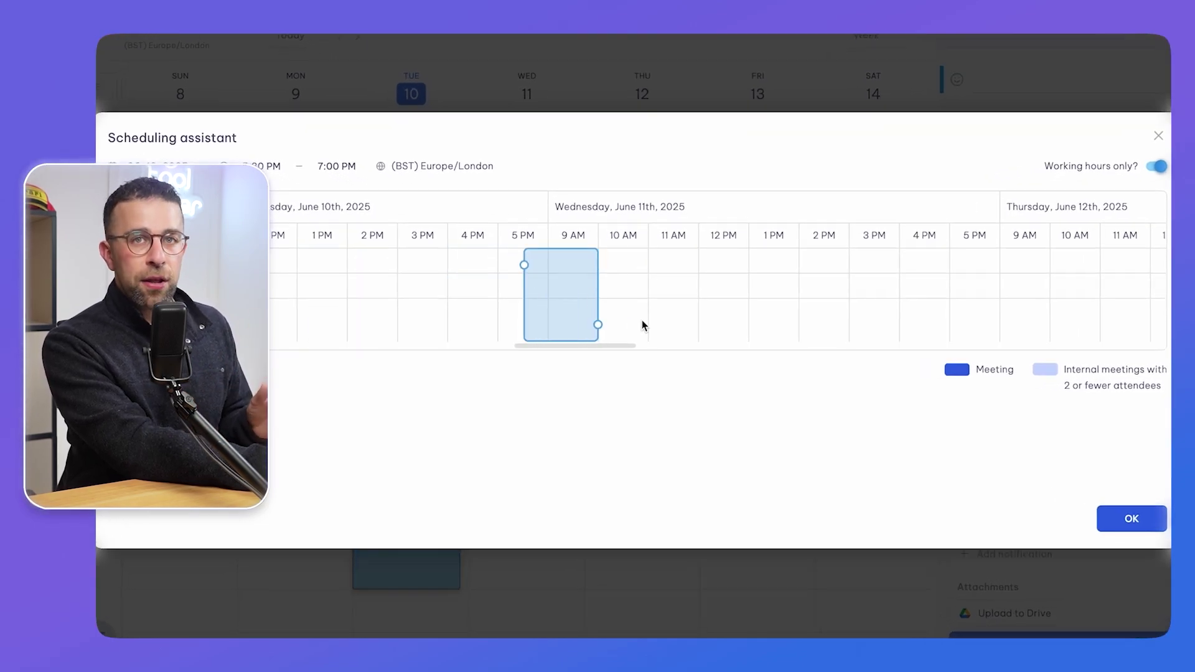
drag(597, 324, 649, 322)
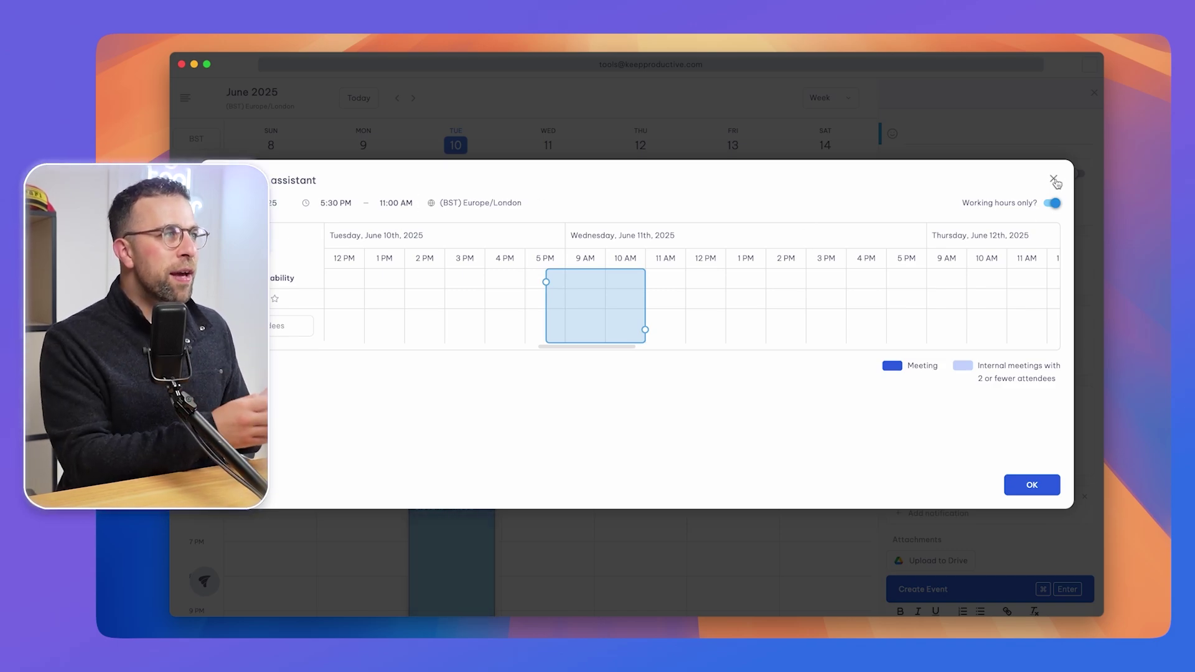
Step: Title the event 'Event' with a ☕ coffee emoji icon and create it
click(1054, 180)
text(Ev)
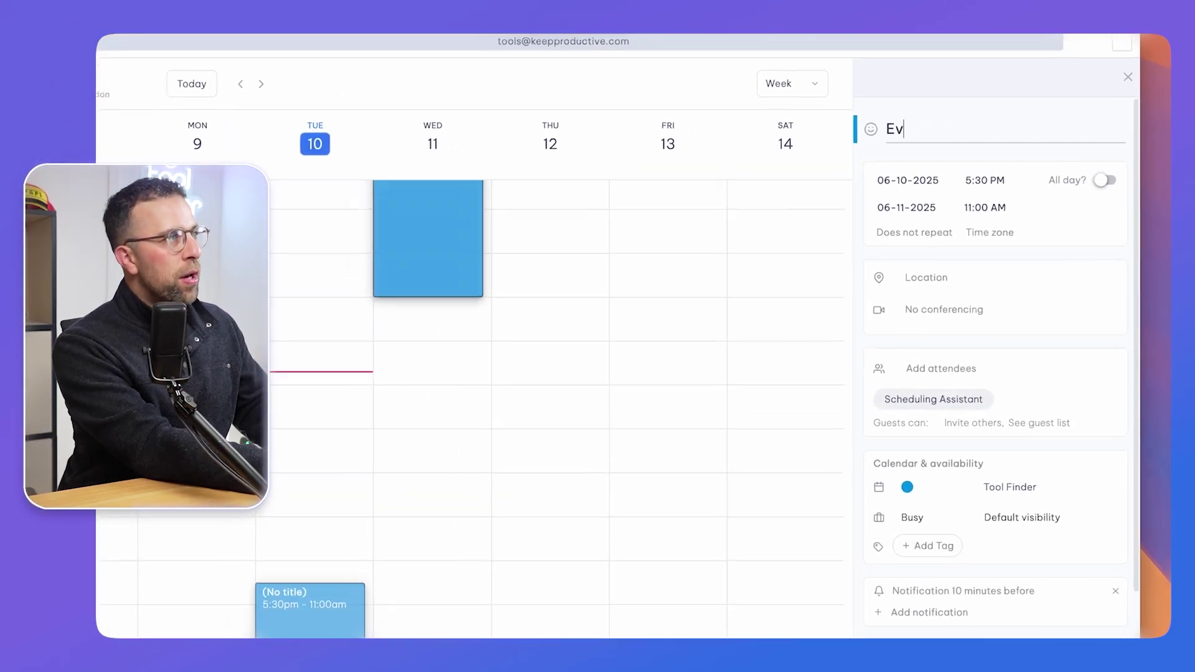
text(ent)
click(852, 127)
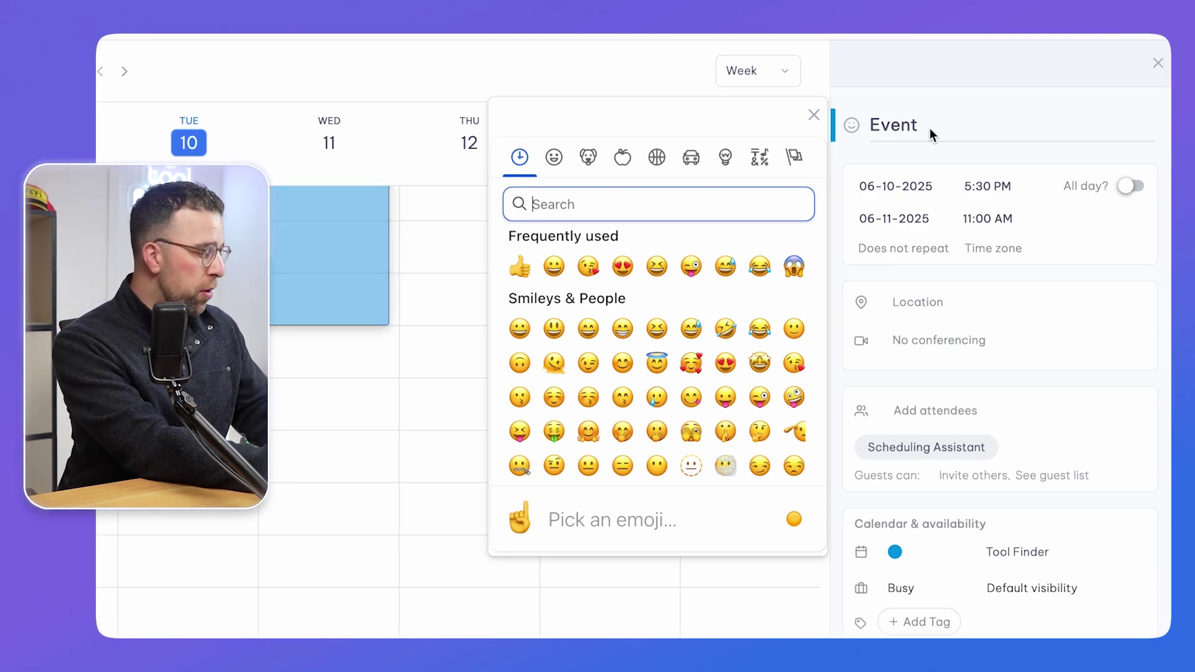
text(coff)
click(516, 261)
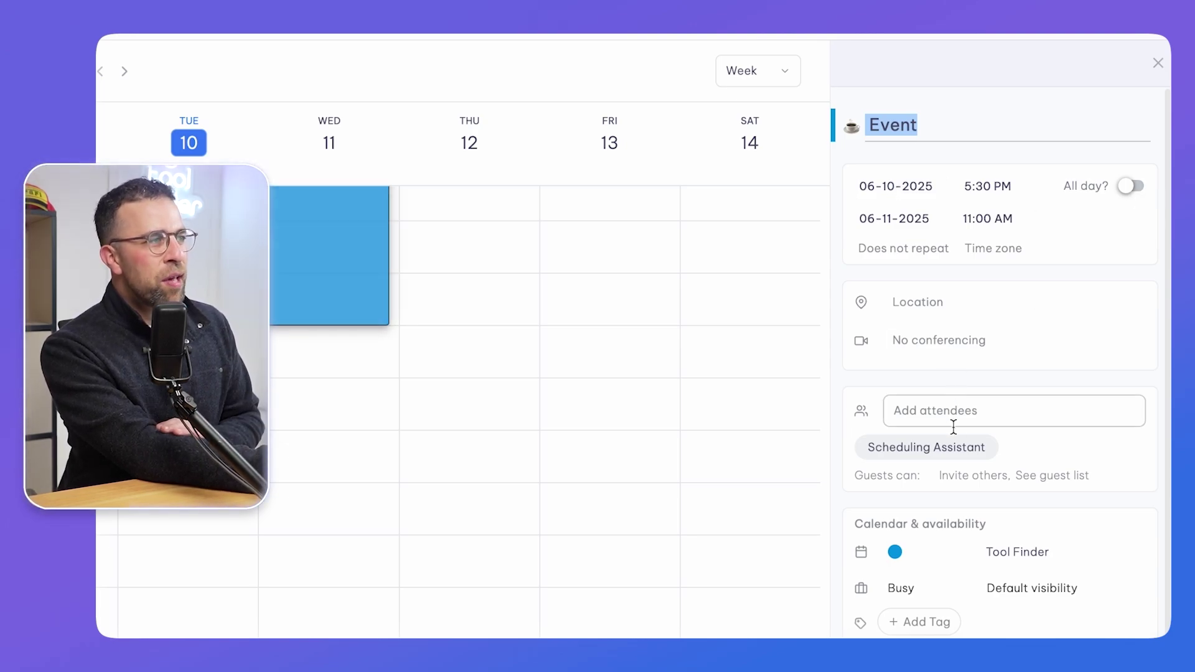
scroll(957, 460, down, 3)
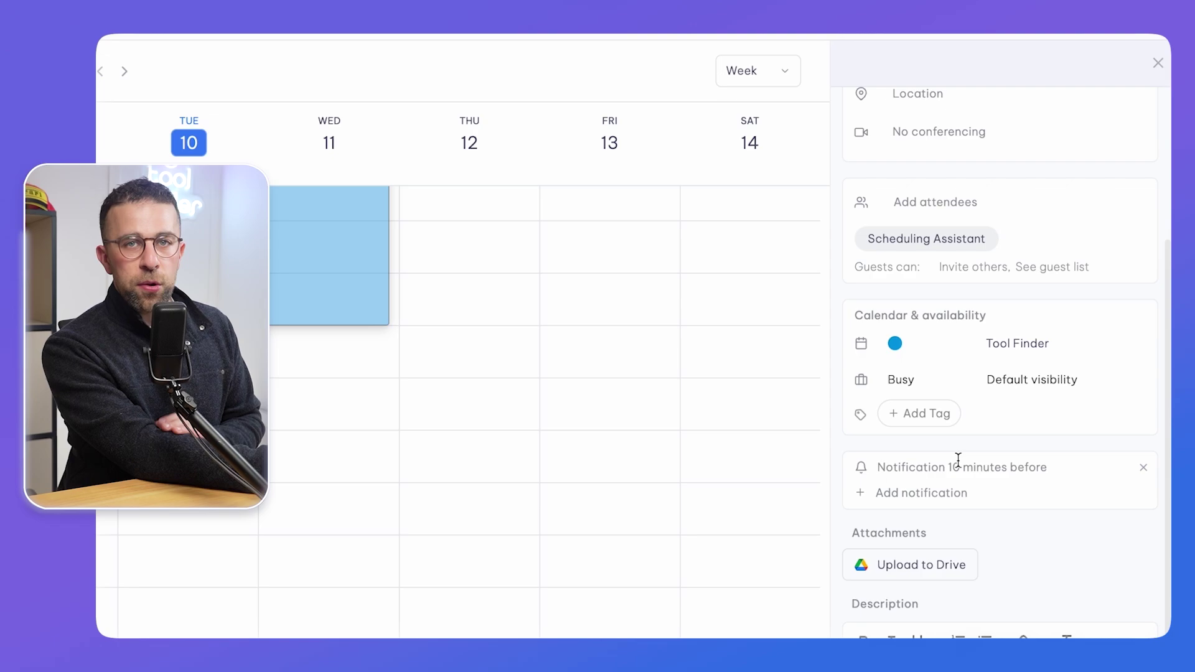
scroll(929, 567, down, 4)
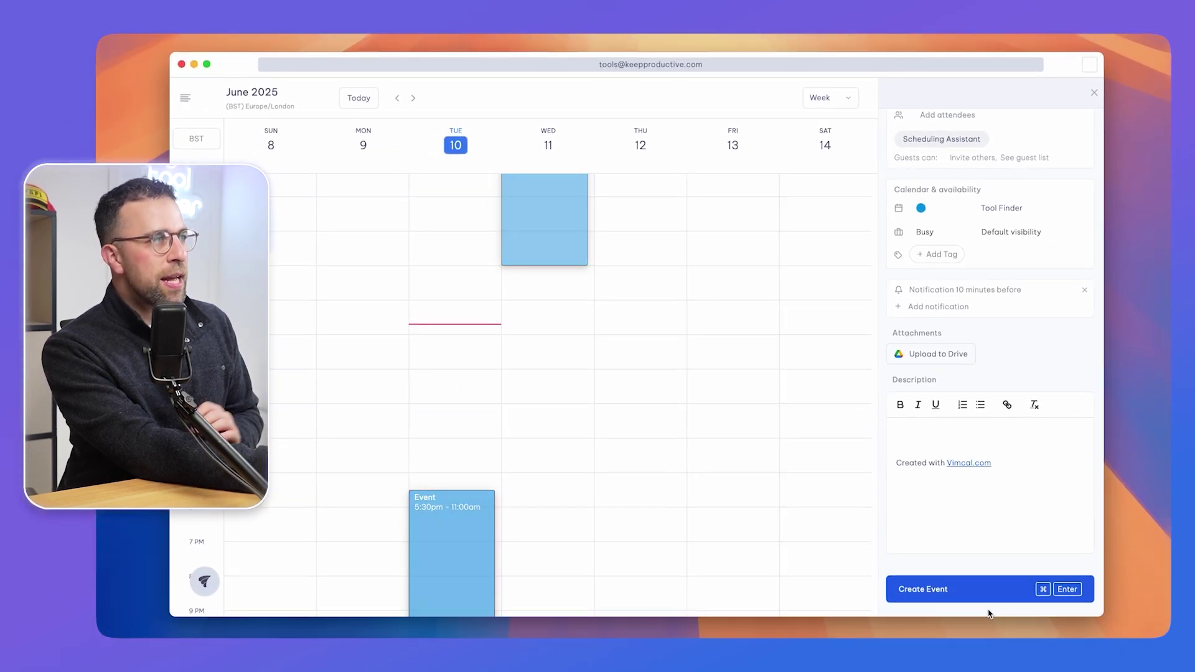
click(974, 596)
Step: Draft and discard four trial events on Thursday and Friday
scroll(754, 411, up, 6)
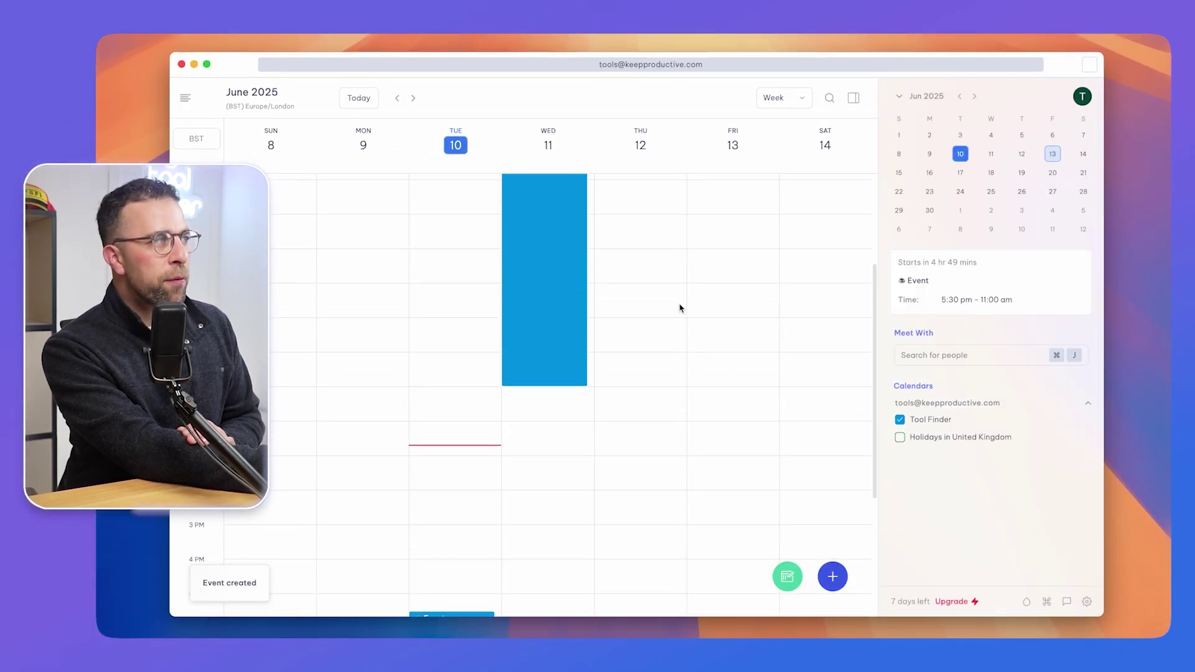
drag(655, 292, 647, 454)
key(Escape)
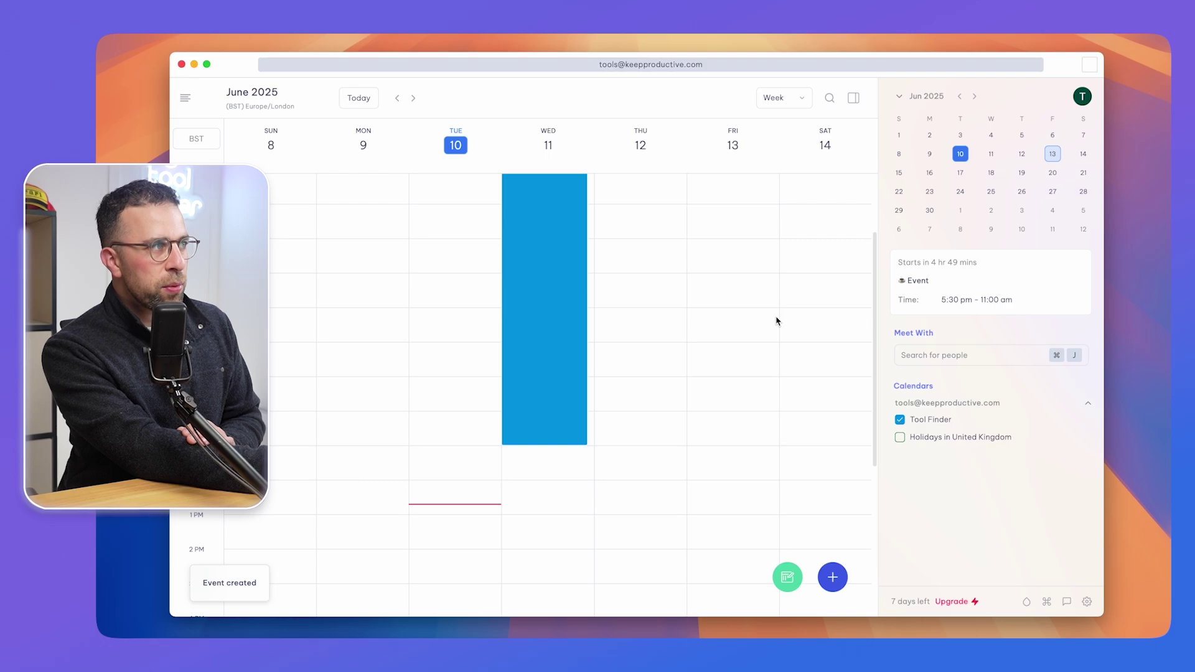
drag(771, 311, 746, 411)
key(Escape)
drag(661, 356, 661, 492)
key(Escape)
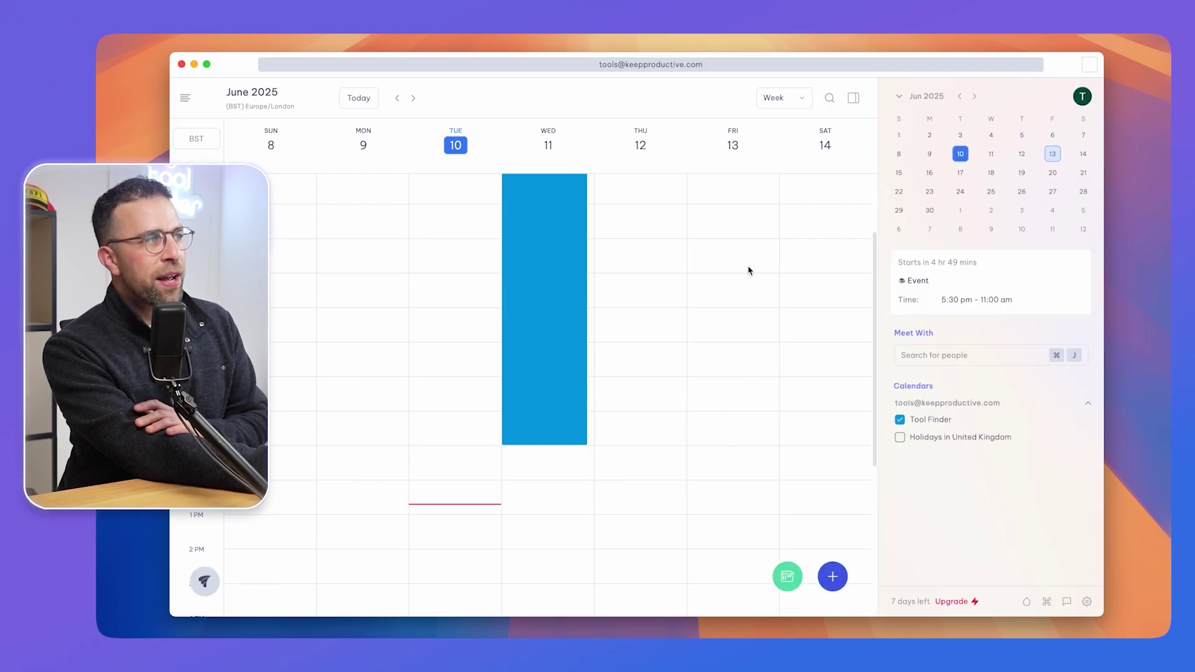
drag(750, 270, 747, 383)
key(Escape)
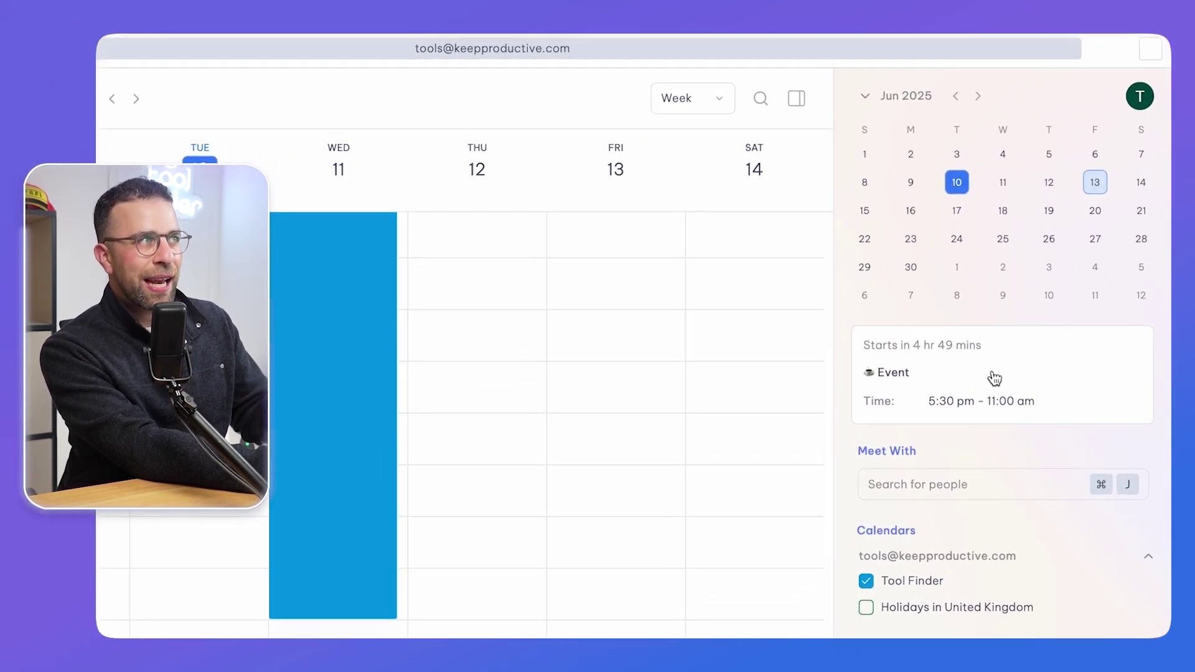
Step: Open the upcoming Event's details, start a guest email, then cancel it
click(993, 377)
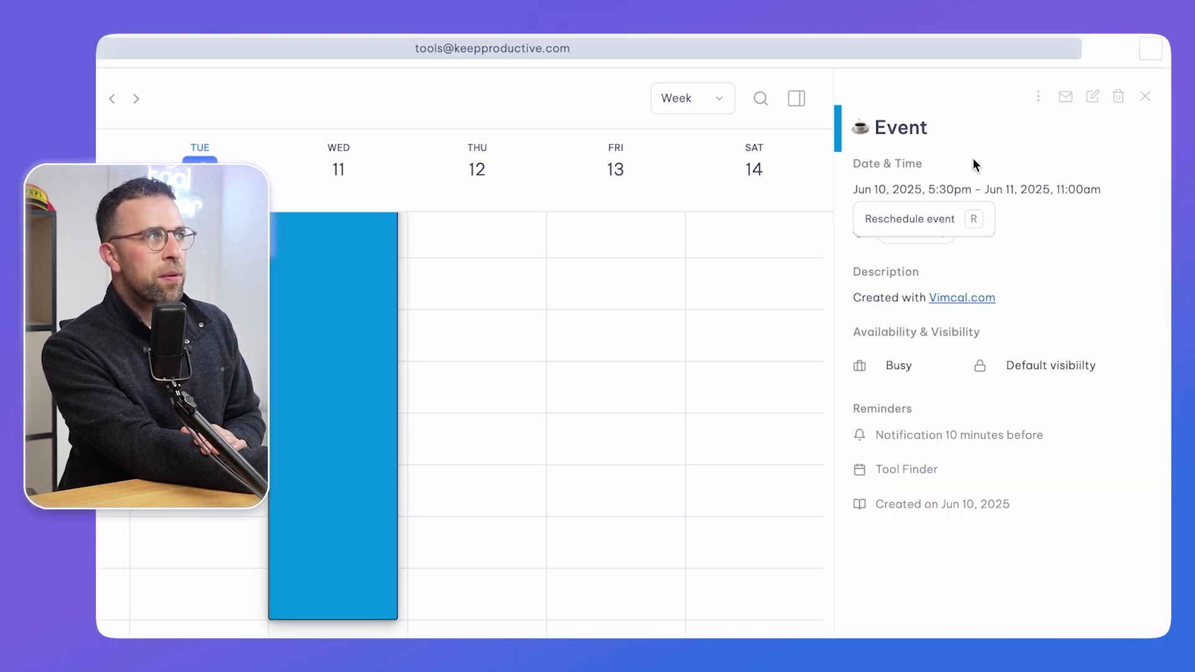
click(1071, 101)
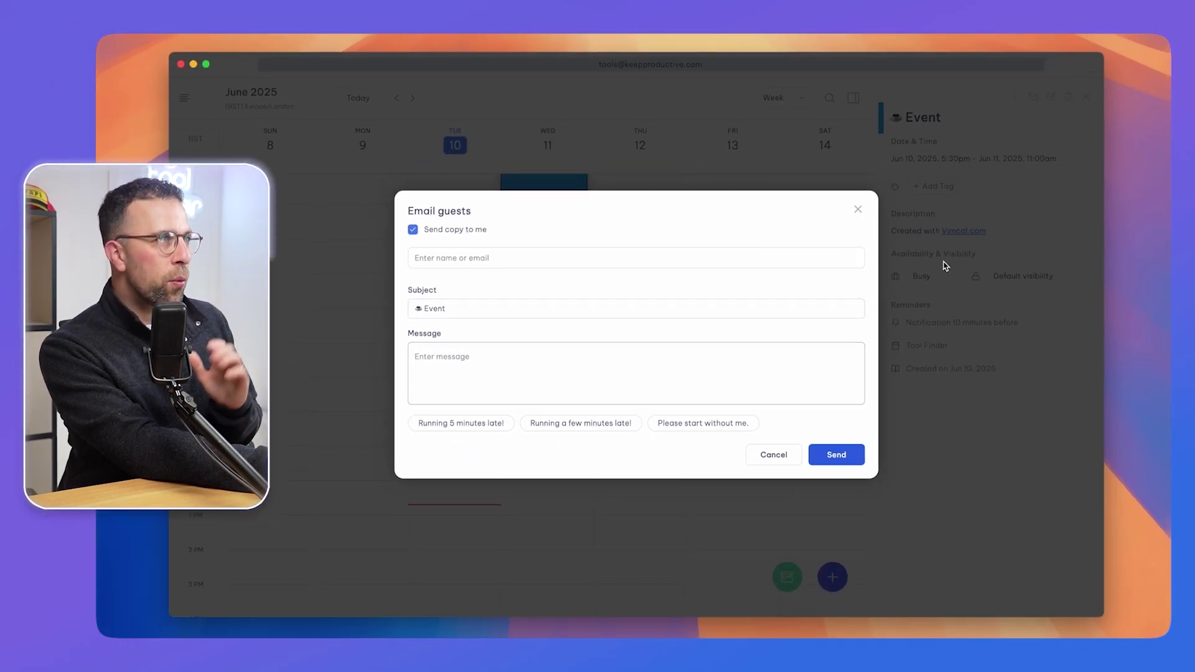
click(940, 213)
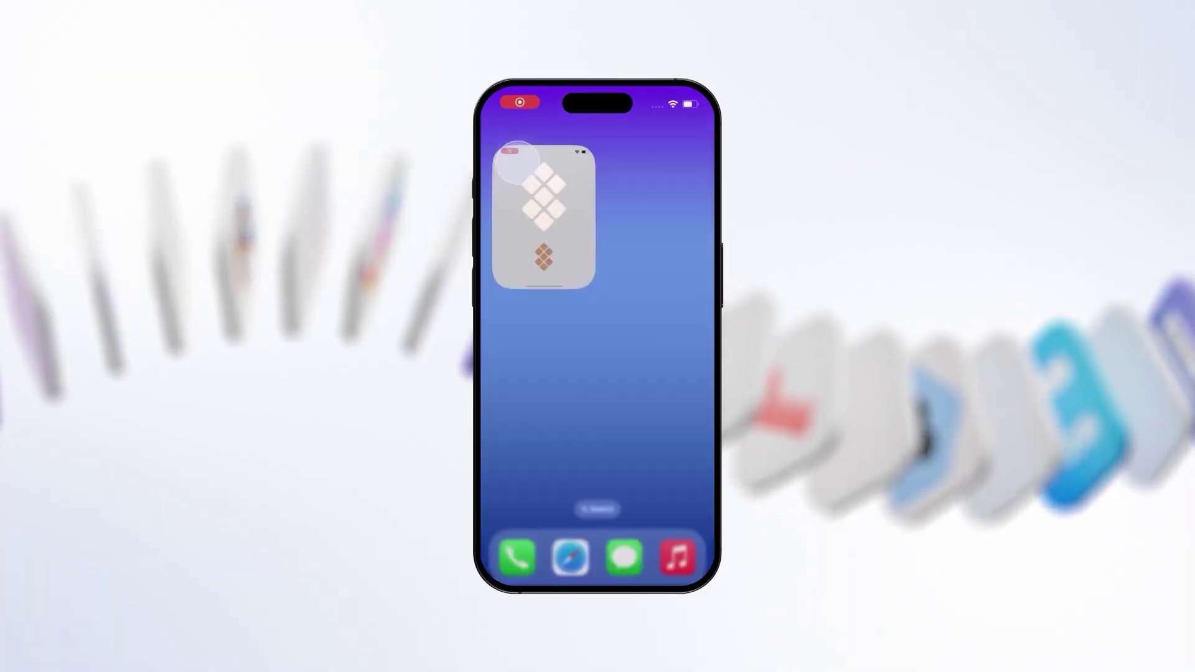
Step: Scroll through the Create category apps: Ulysses, MindNode, Diarly, Craft, Speeko, Elephas
scroll(597, 361, down, 10)
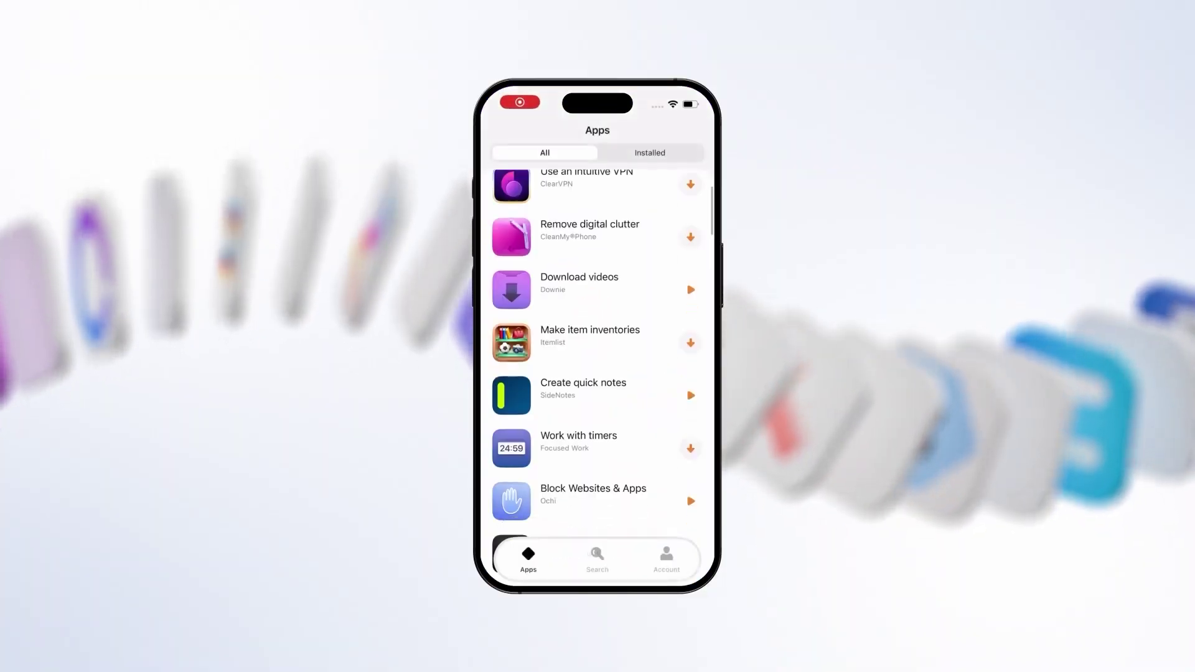
scroll(598, 361, down, 10)
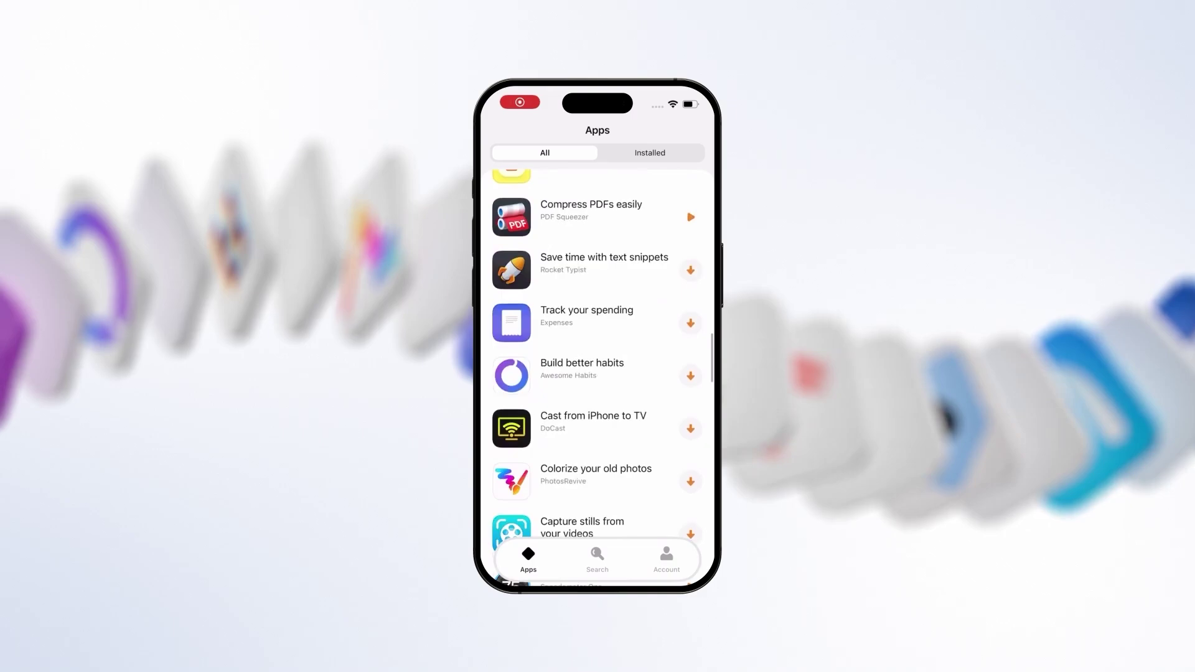
scroll(597, 361, down, 10)
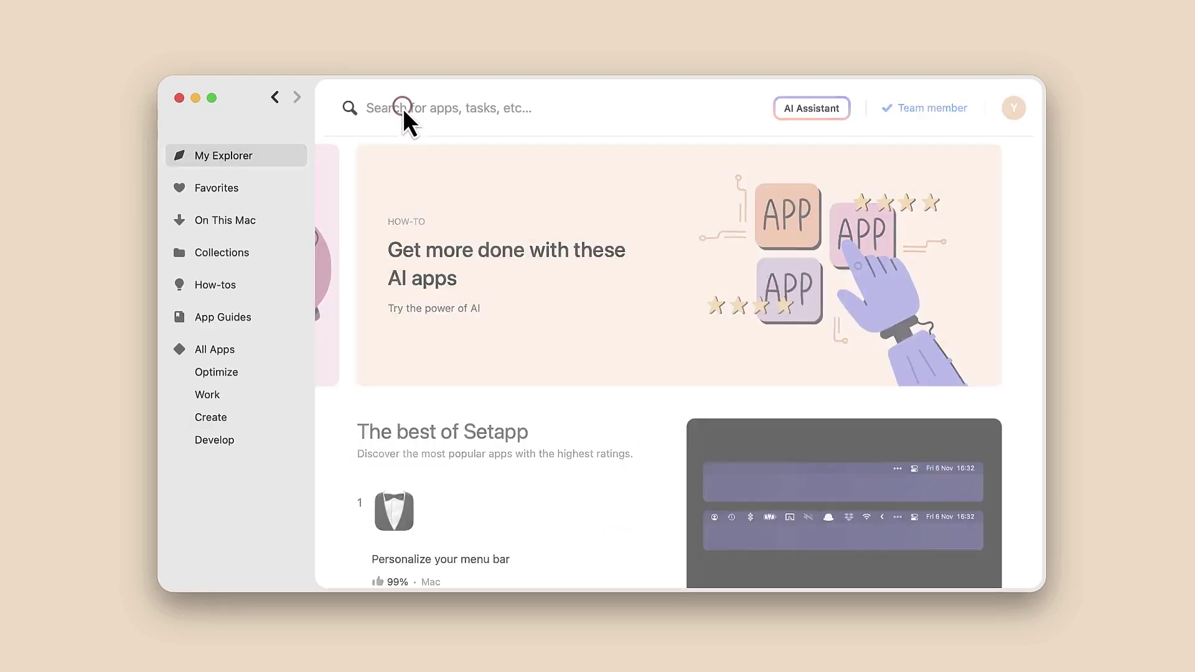
Step: Search the Setapp catalogue for 'restore files'
click(402, 108)
text(restor)
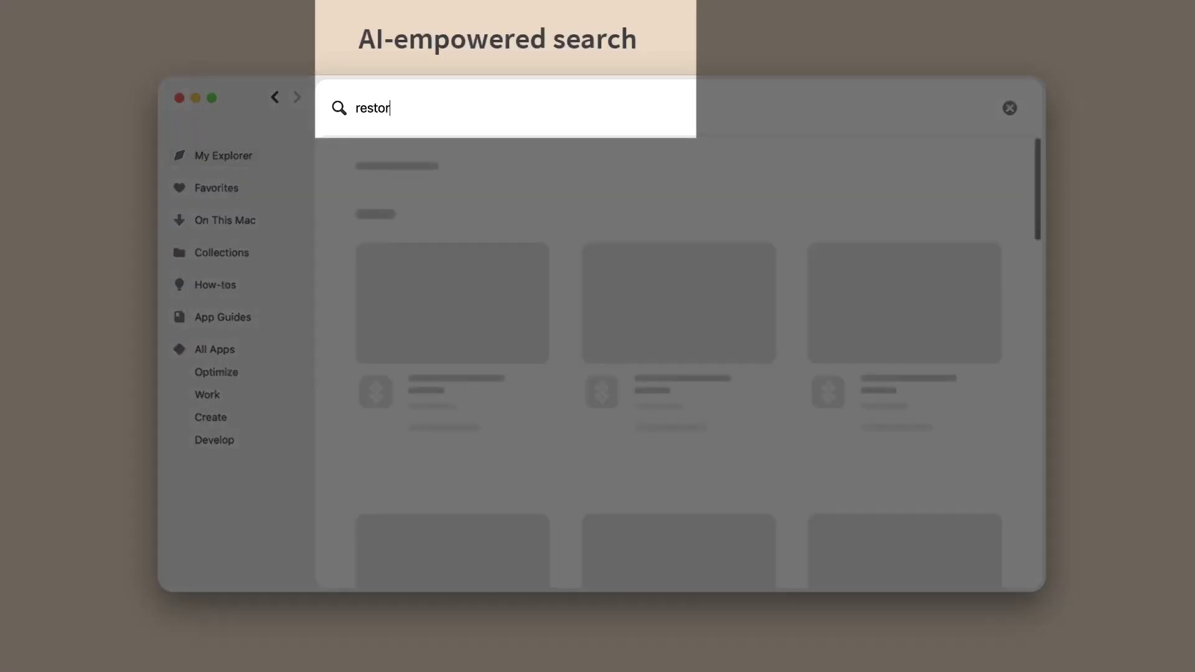
text(e files)
scroll(463, 170, down, 1)
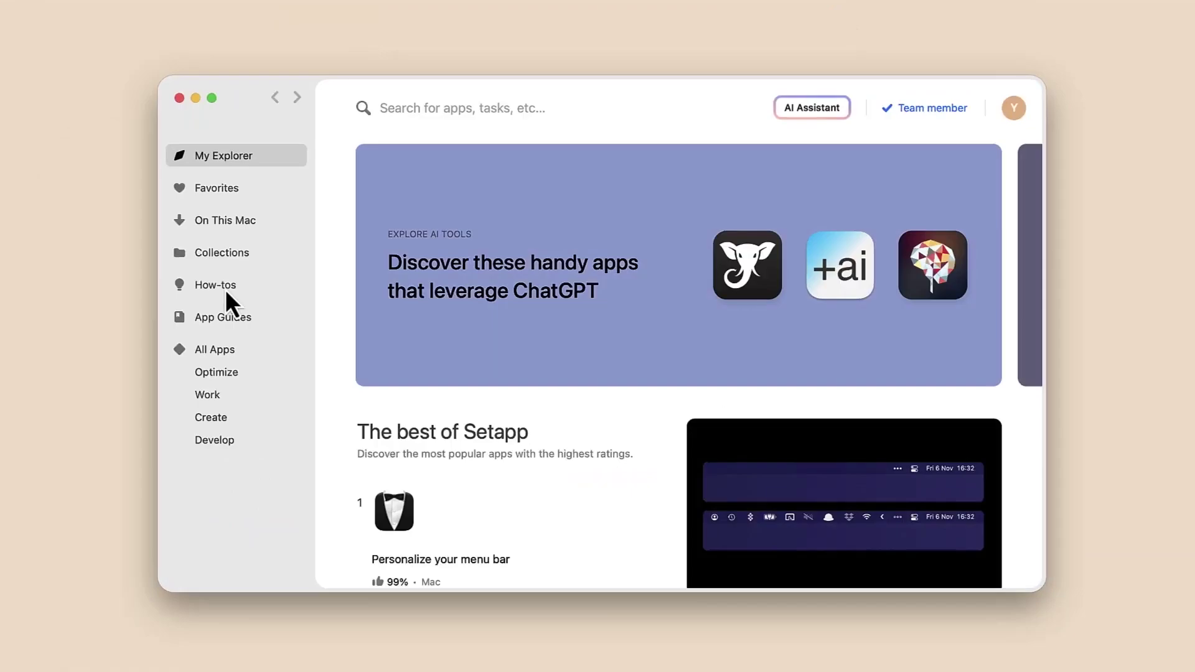
Step: Go from How-tos to Collections and open the Setapp starter kit
click(225, 289)
click(226, 252)
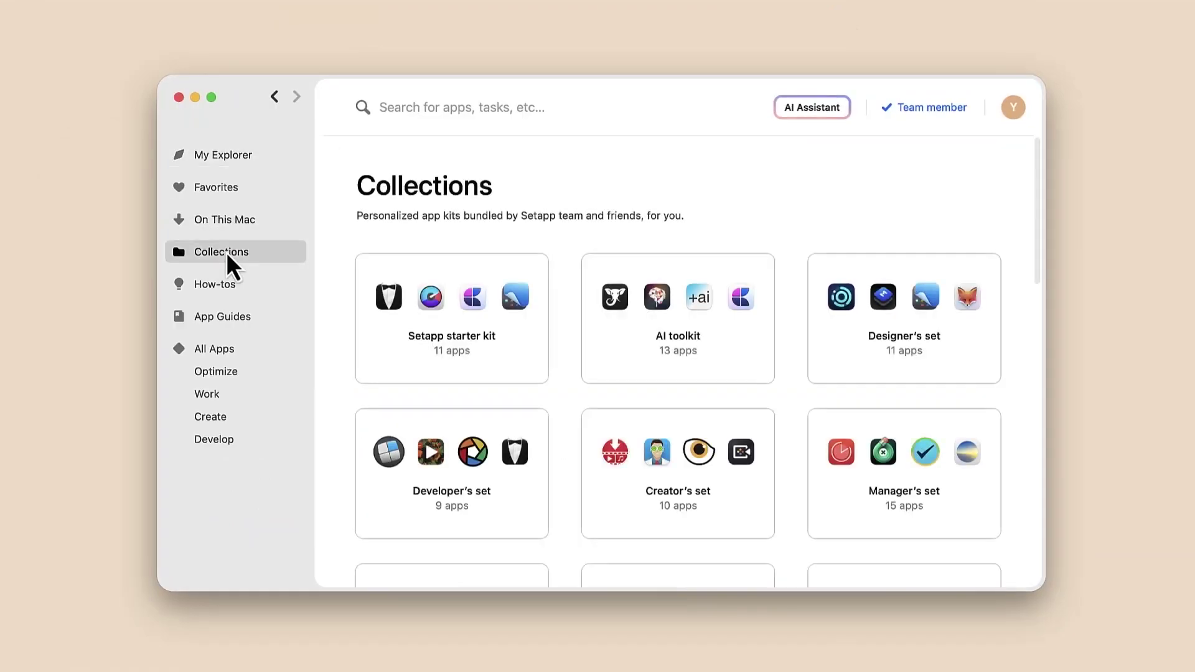
click(439, 333)
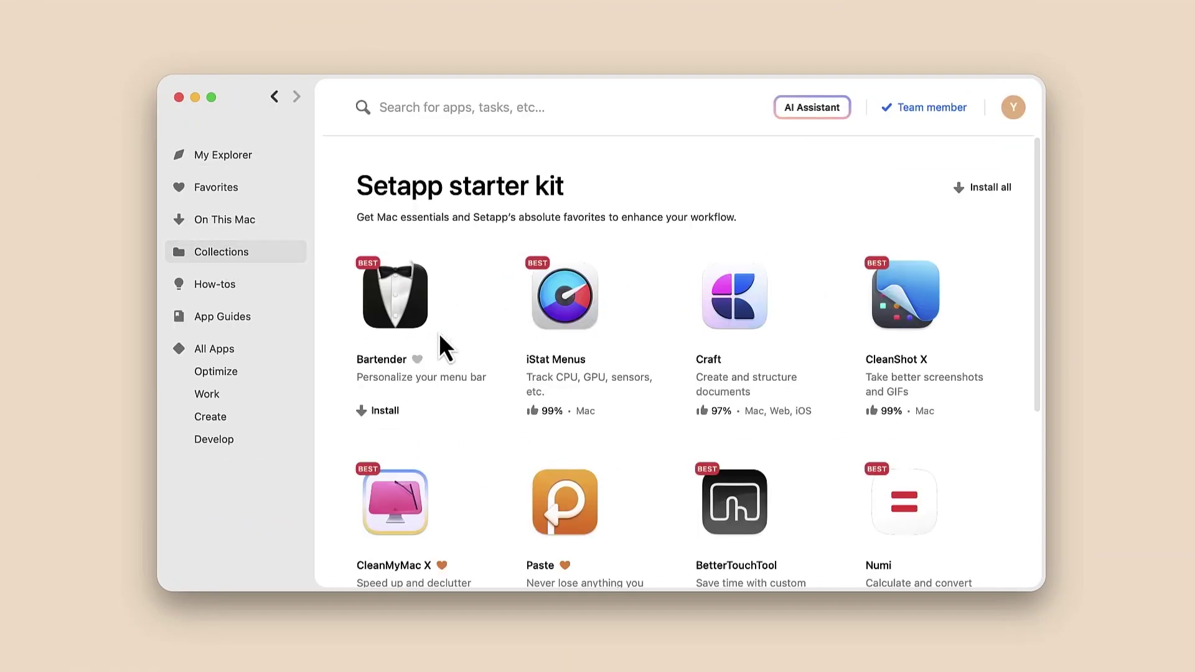
scroll(439, 334, down, 5)
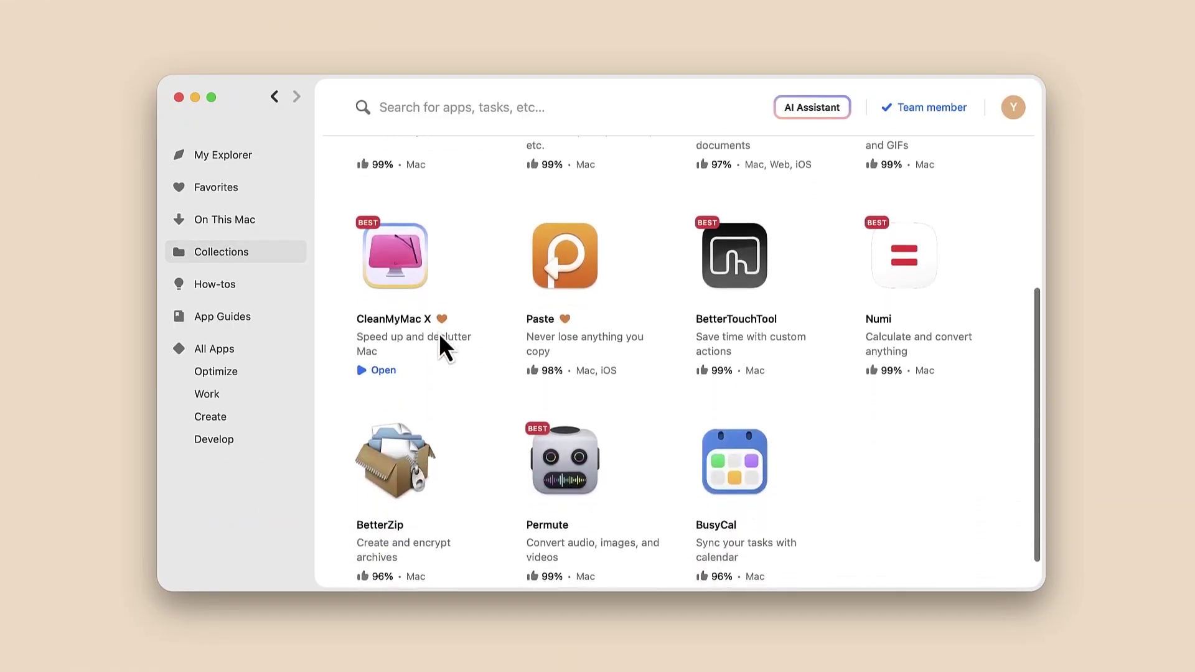
Step: Open CleanMyMac X, read through its reviews, and start rating the app
click(402, 286)
scroll(396, 277, down, 1)
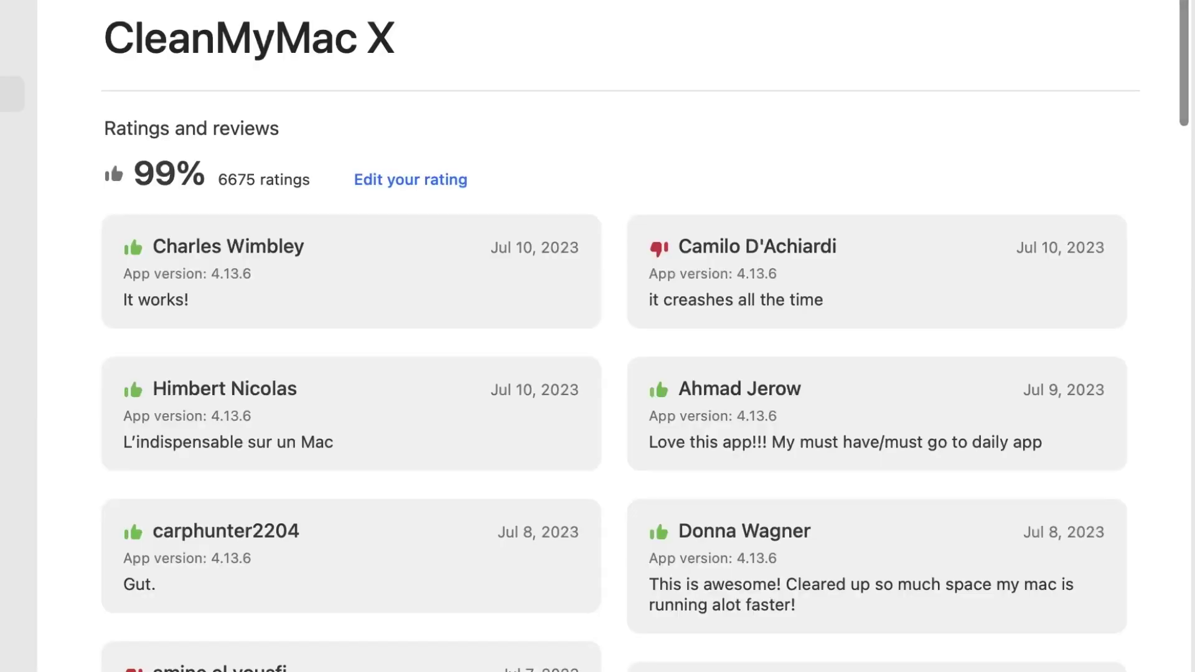
scroll(613, 336, down, 10)
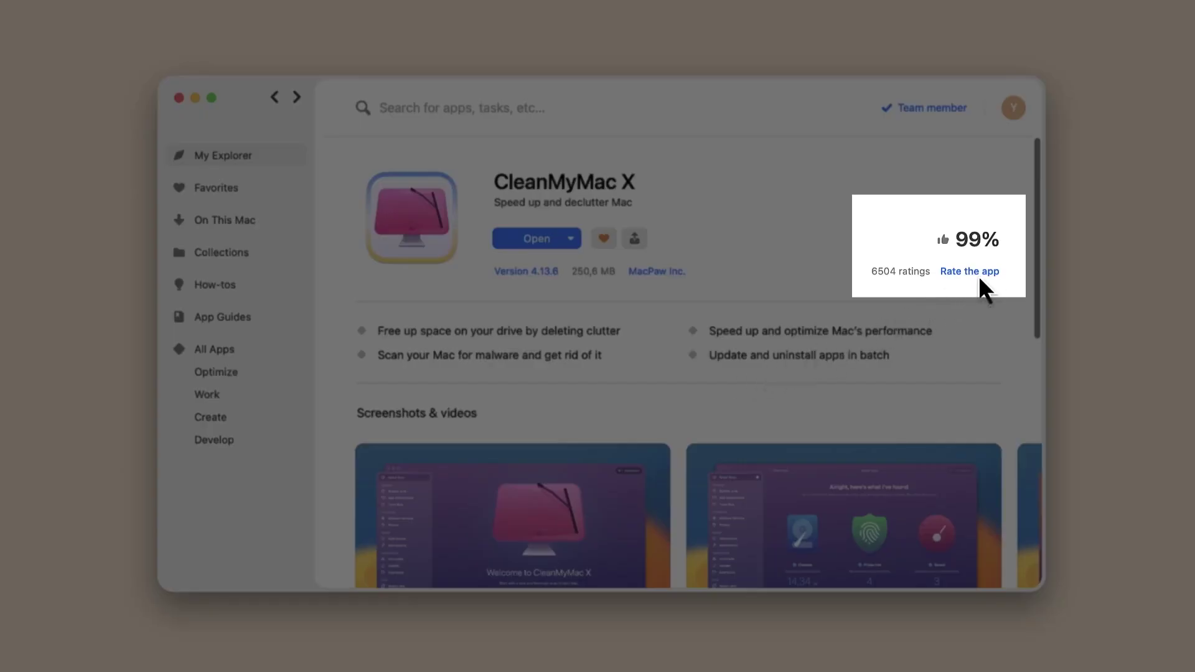
click(986, 271)
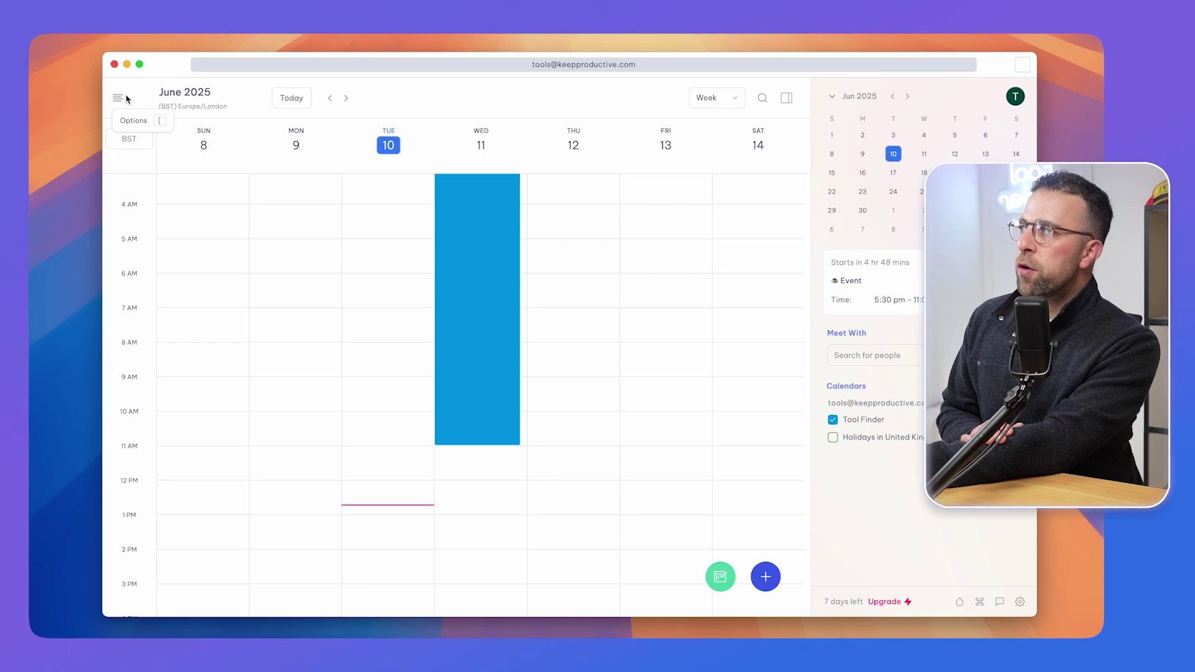
Step: Try starting a new event template, then switch to focus mode with its 25:00 timer ready
click(122, 98)
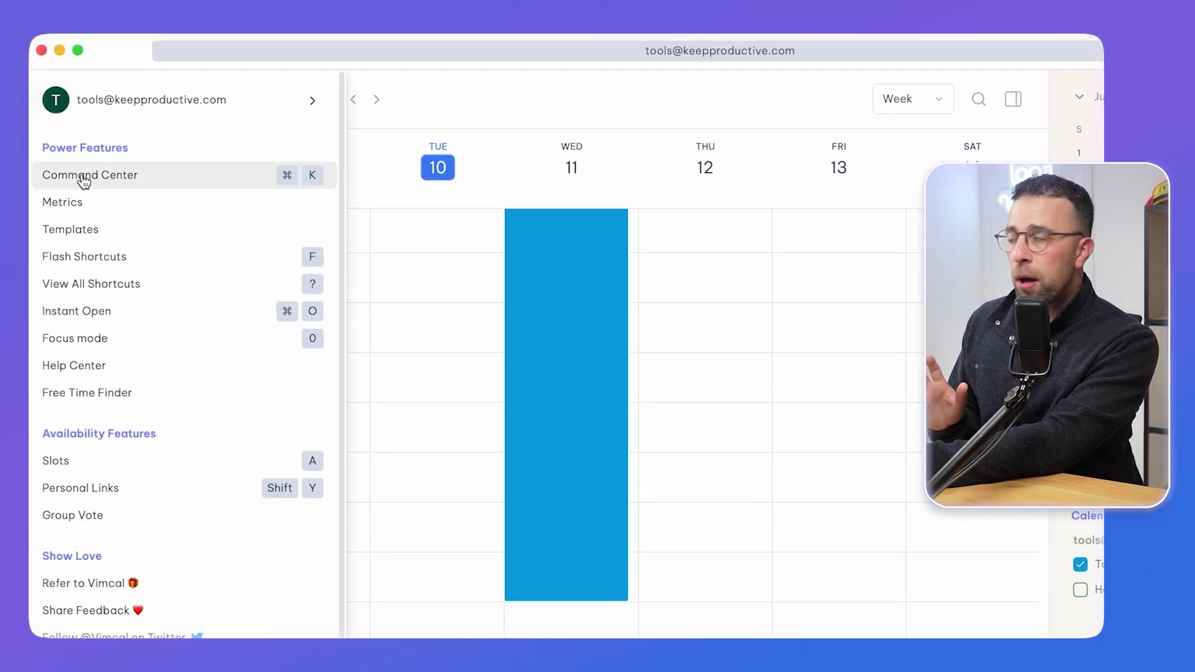
click(53, 109)
click(54, 109)
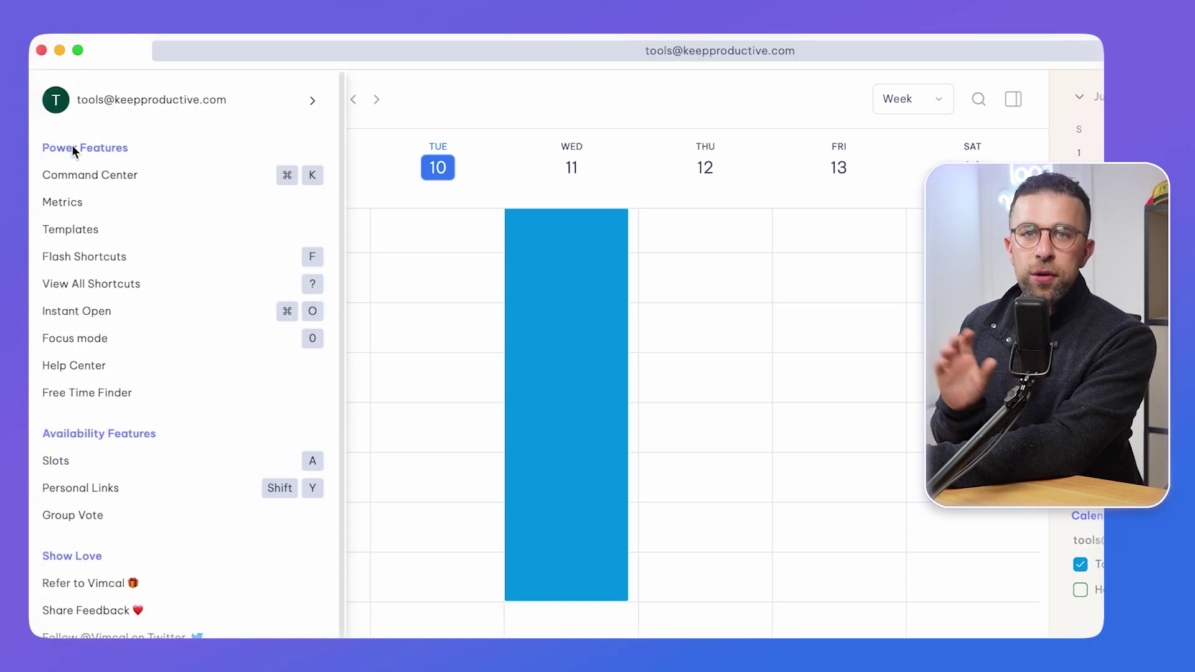
click(133, 237)
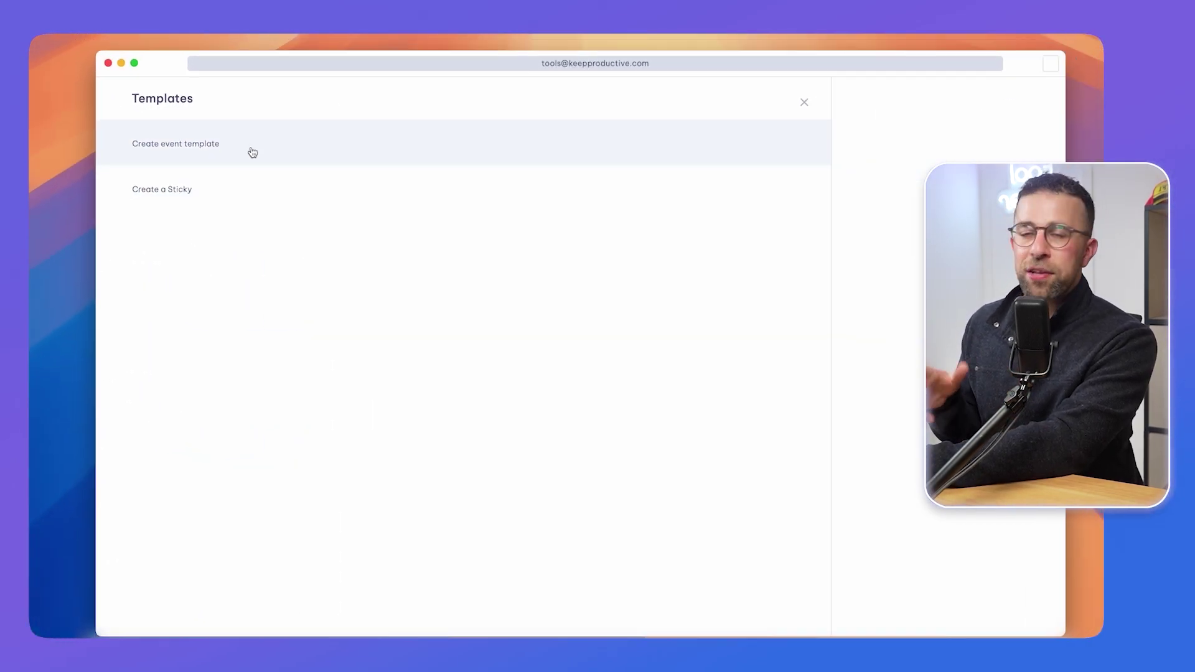
click(253, 152)
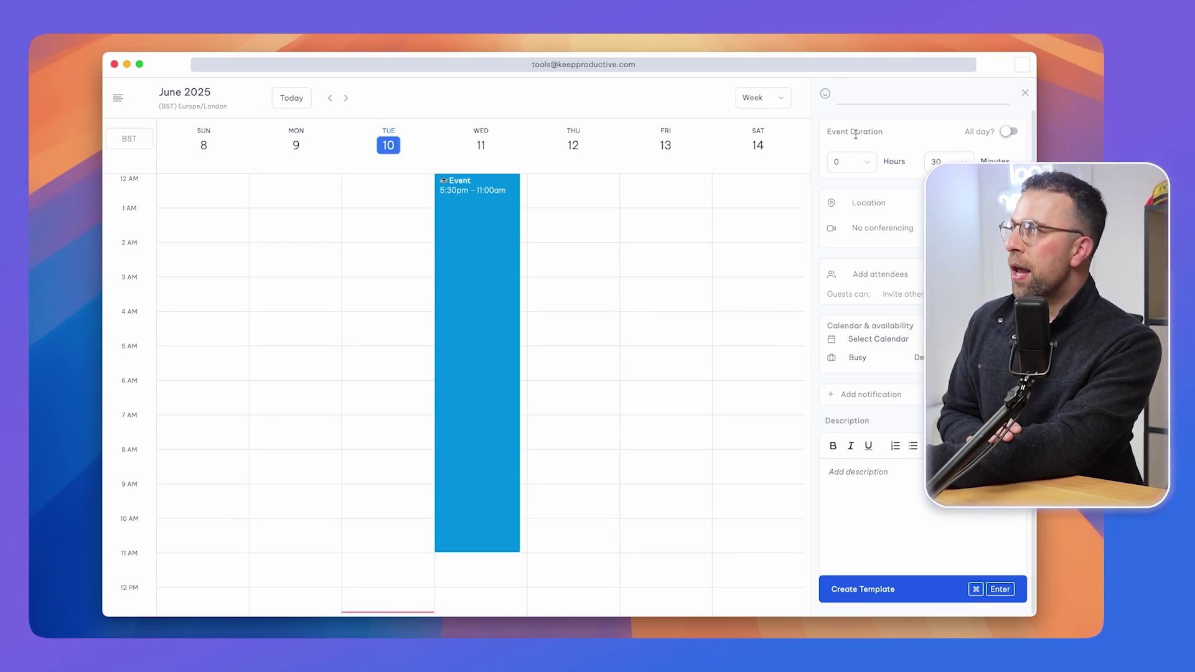
click(1024, 93)
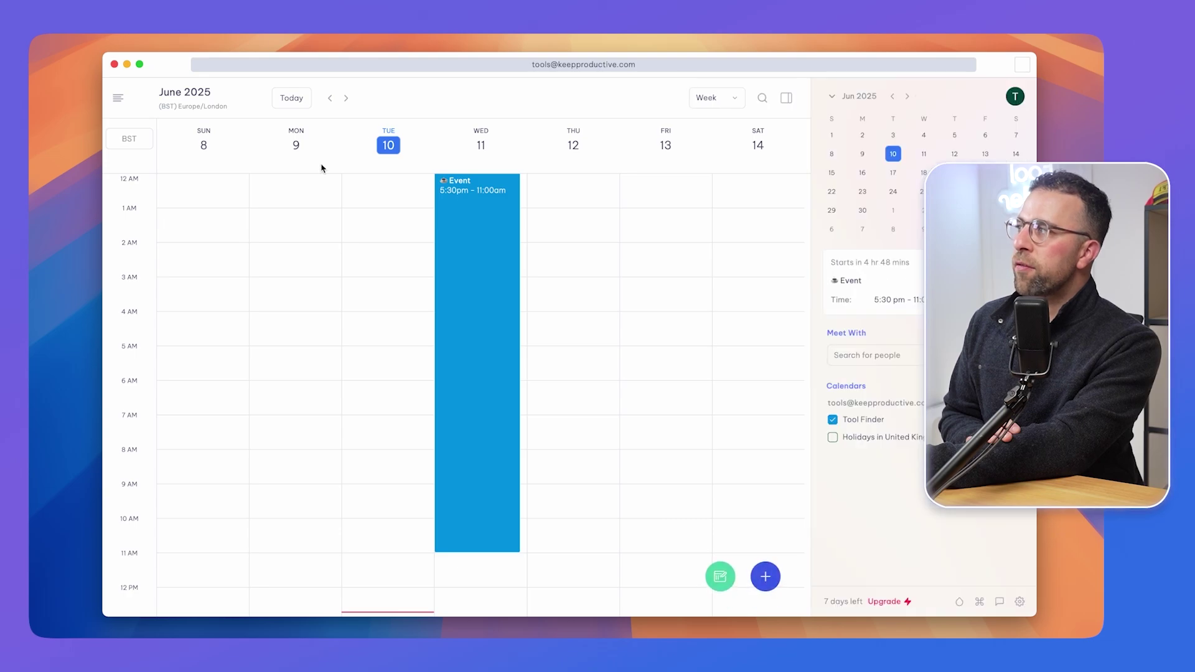
click(115, 99)
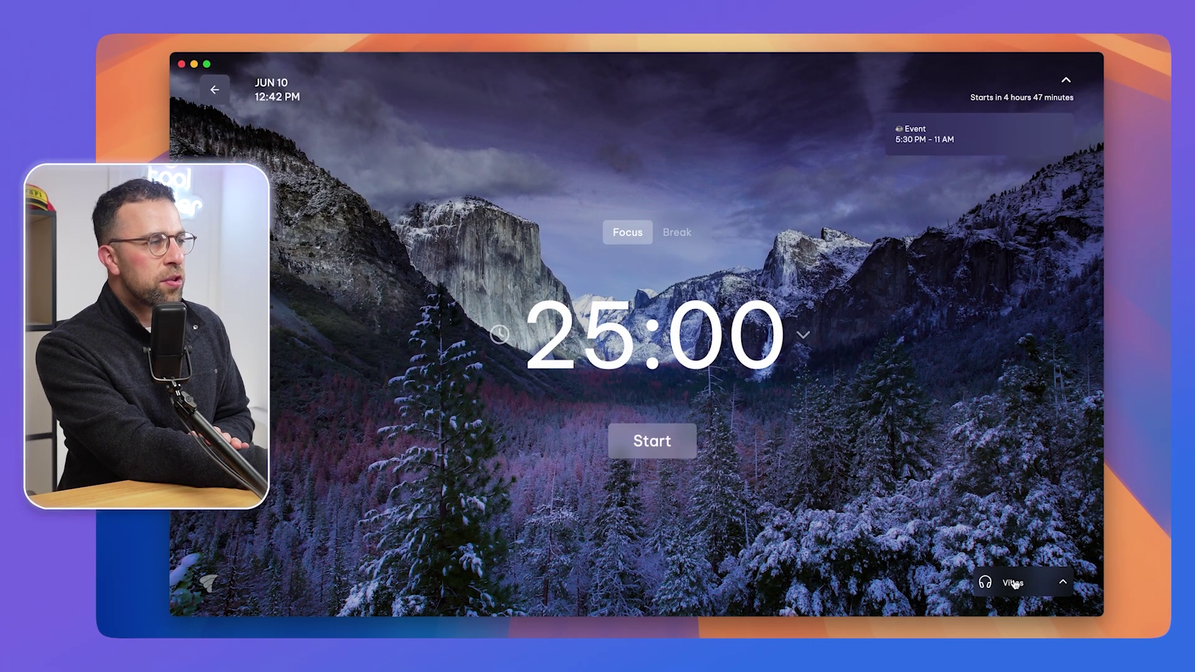
Step: Browse the Vibes background sounds, then exit focus mode back to the June 8–14 week
click(1032, 582)
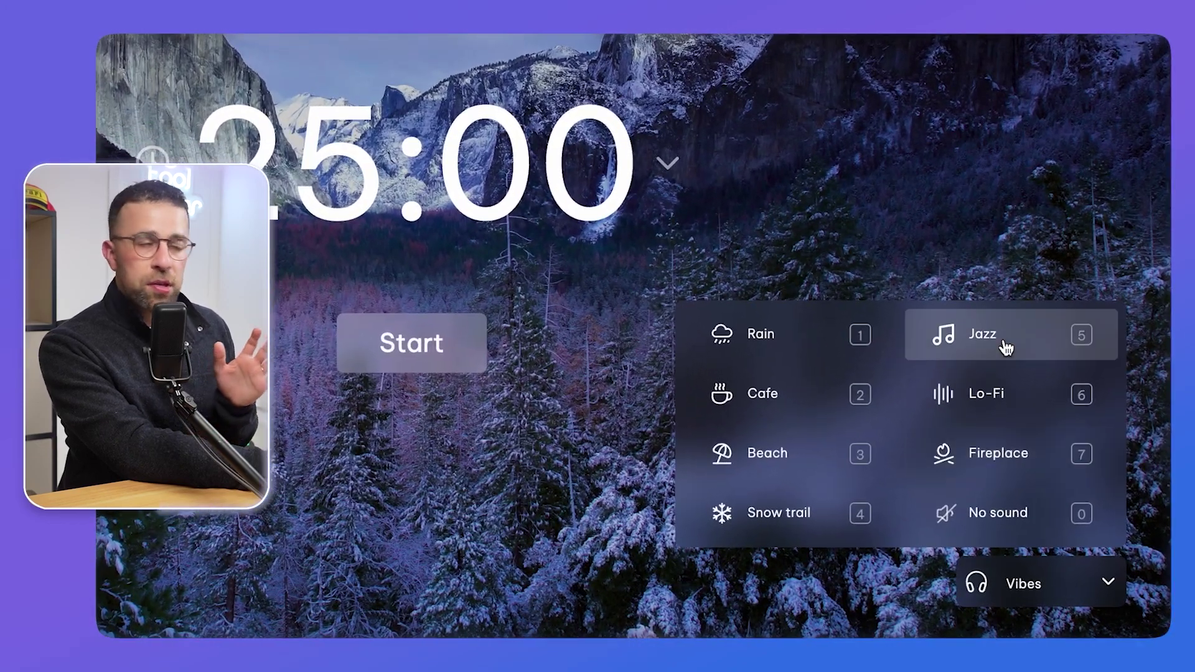
scroll(992, 170, up, 5)
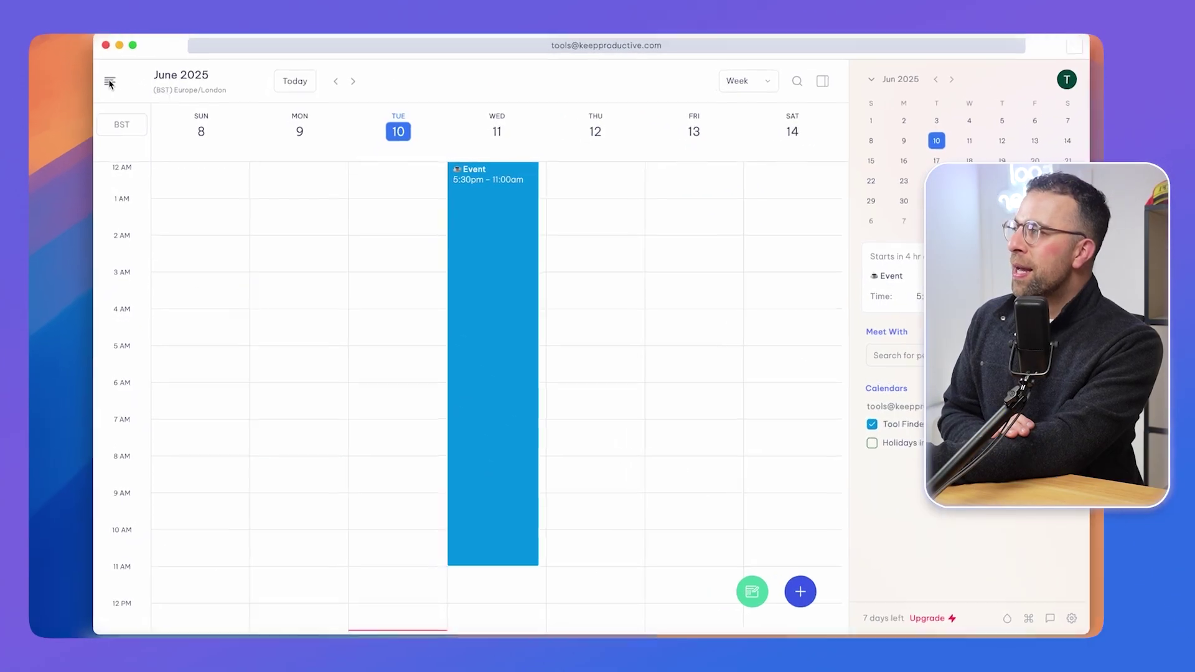
Step: Paste the 5pm-or-6pm message into Free Time Finder to get 30-minute June 10 slots
click(185, 98)
click(167, 277)
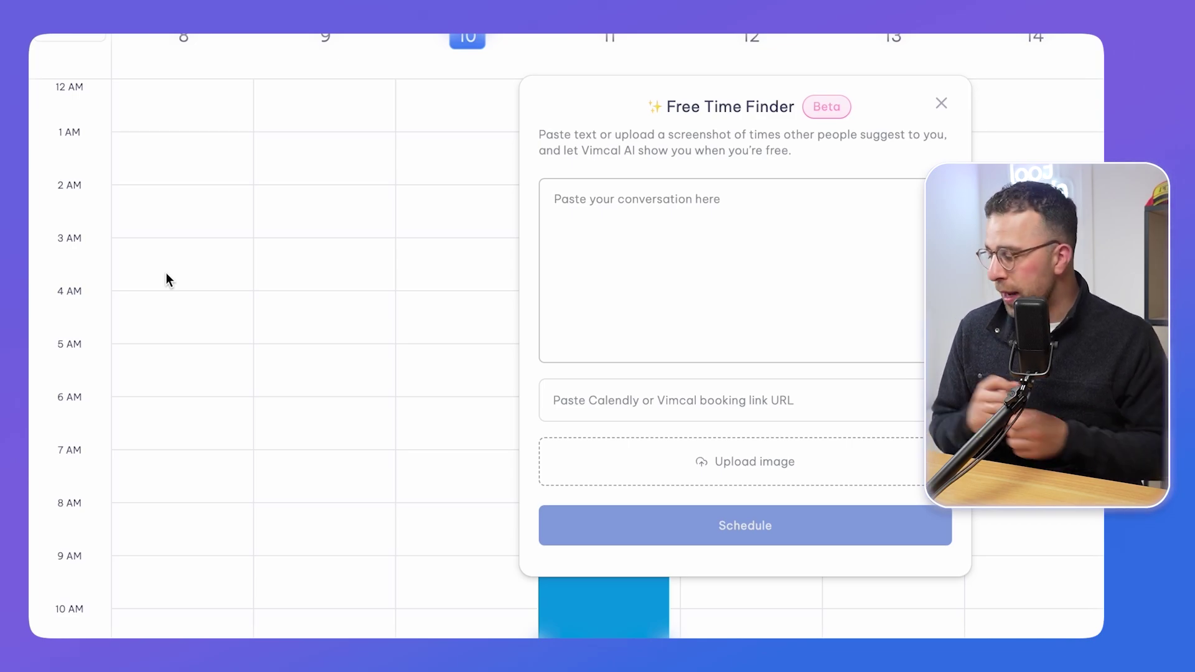
text(Sarah I r)
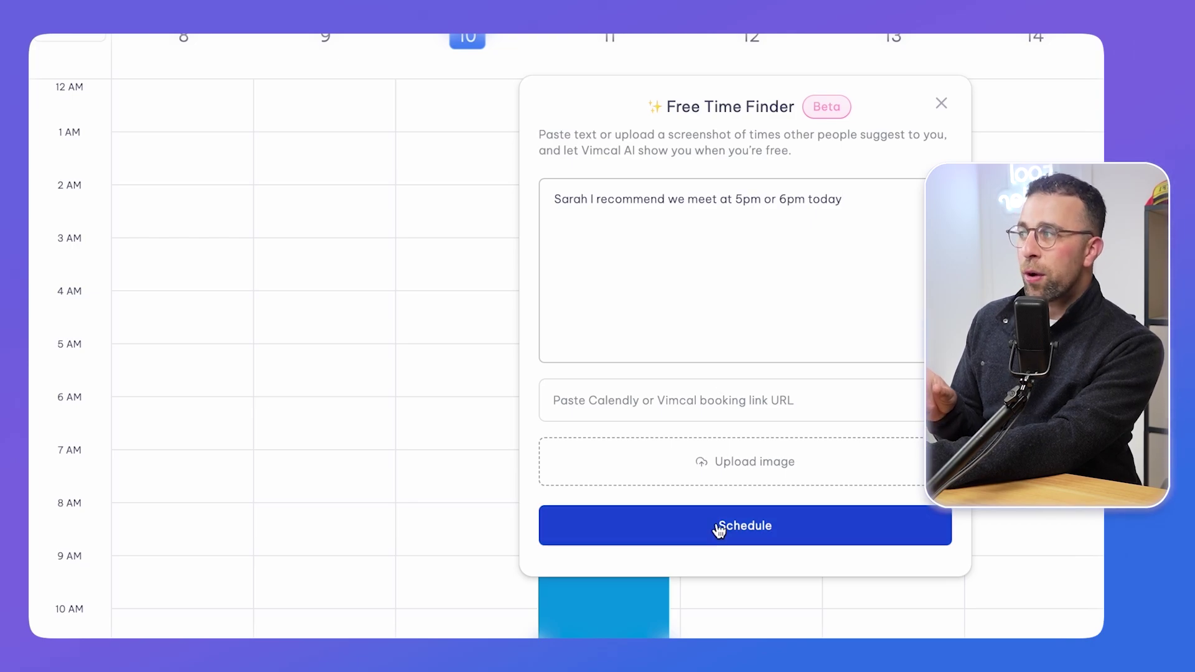
click(753, 536)
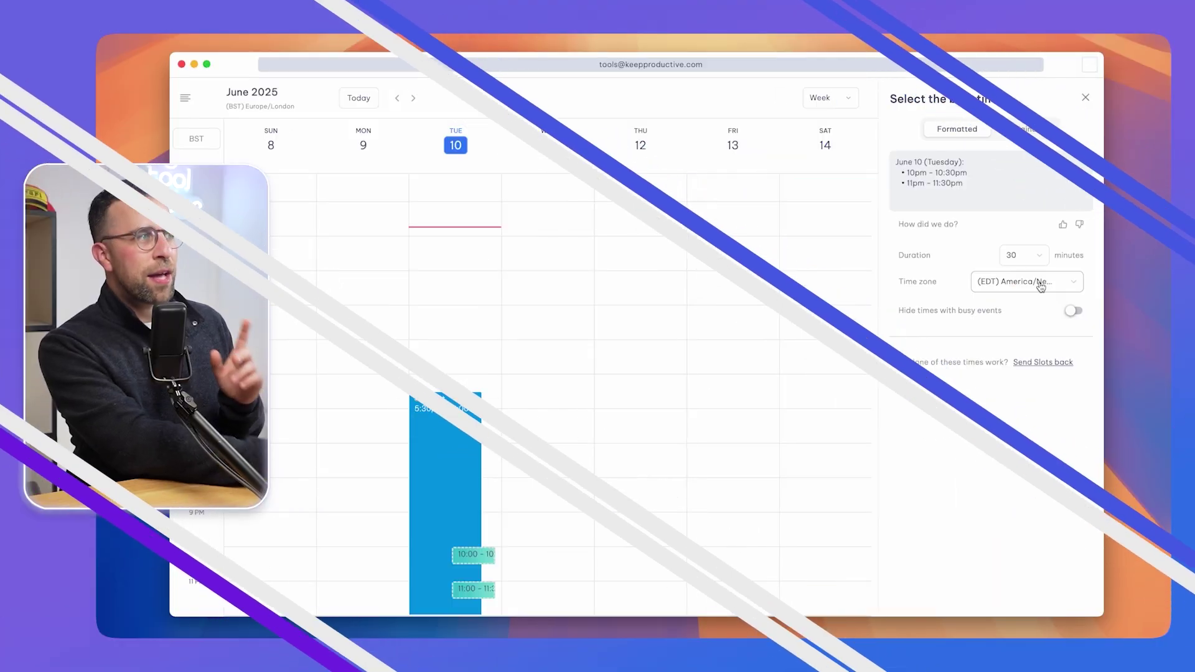
Step: Switch the suggestions' time zone to (BST) Europe/London, showing 5pm and 6pm slots
click(1058, 256)
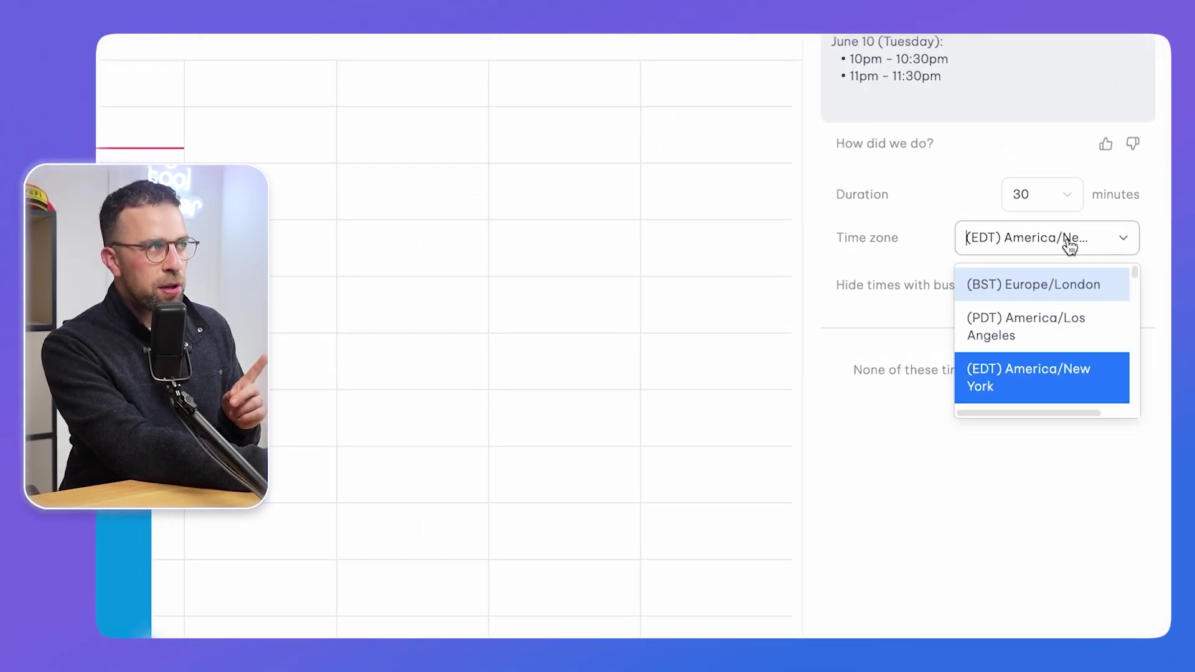
click(1058, 286)
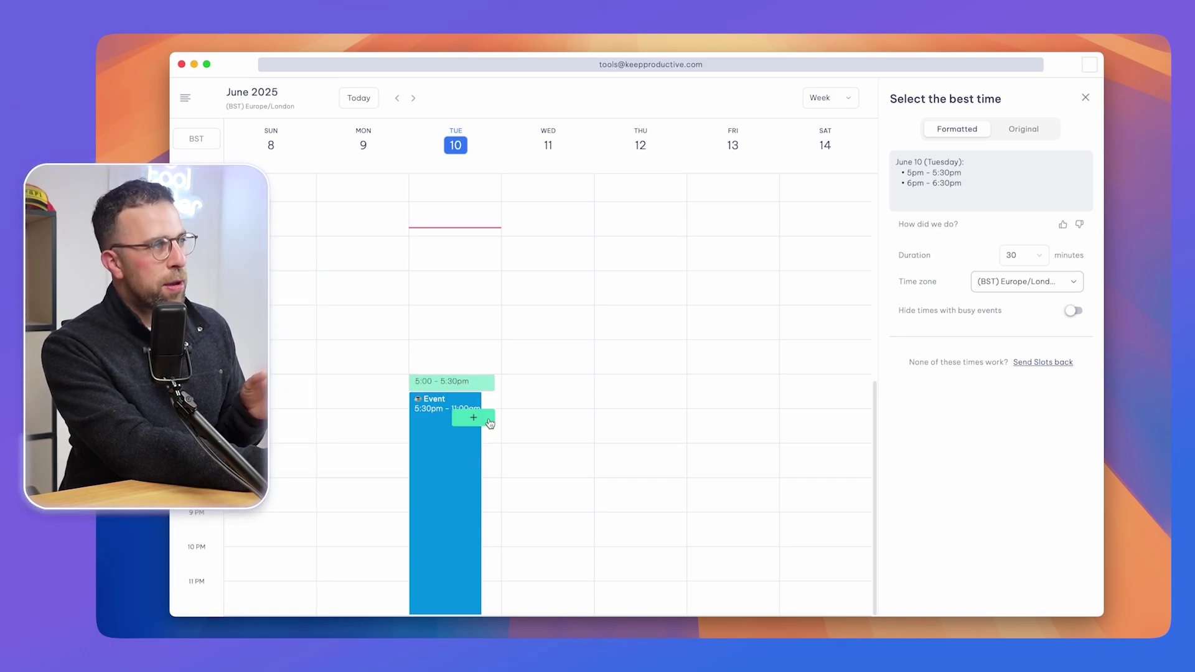
Step: Open Personal Links and create a new 30 Minute Meeting link with weekday 9am–5pm BST availability
click(185, 98)
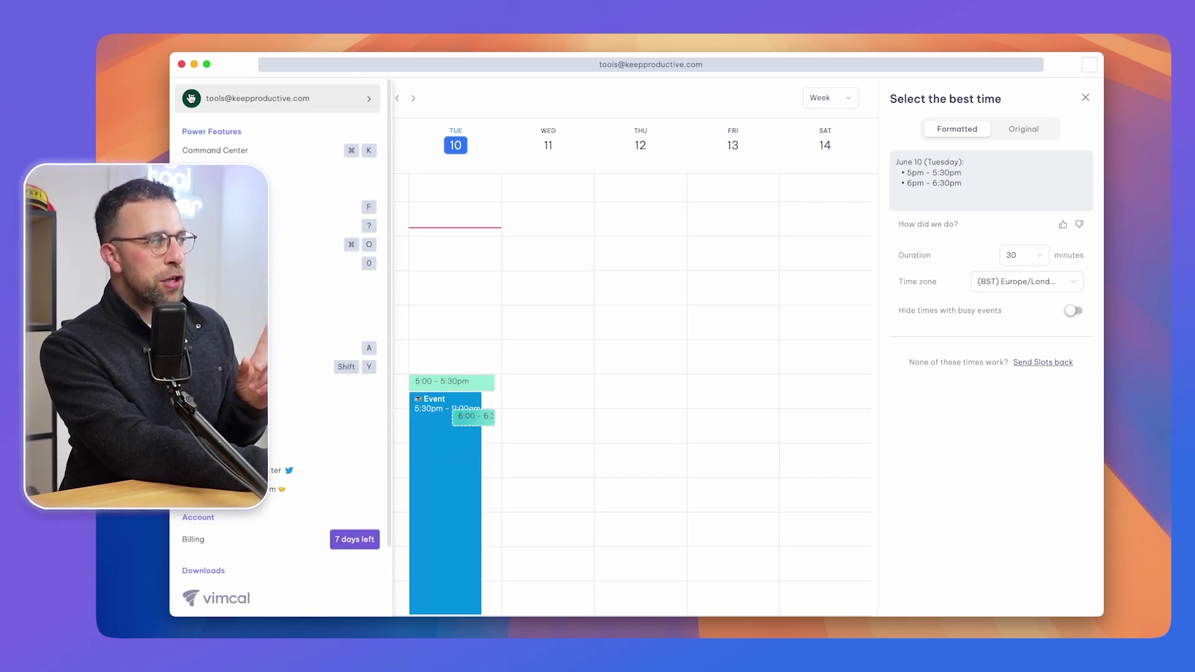
click(185, 97)
click(185, 98)
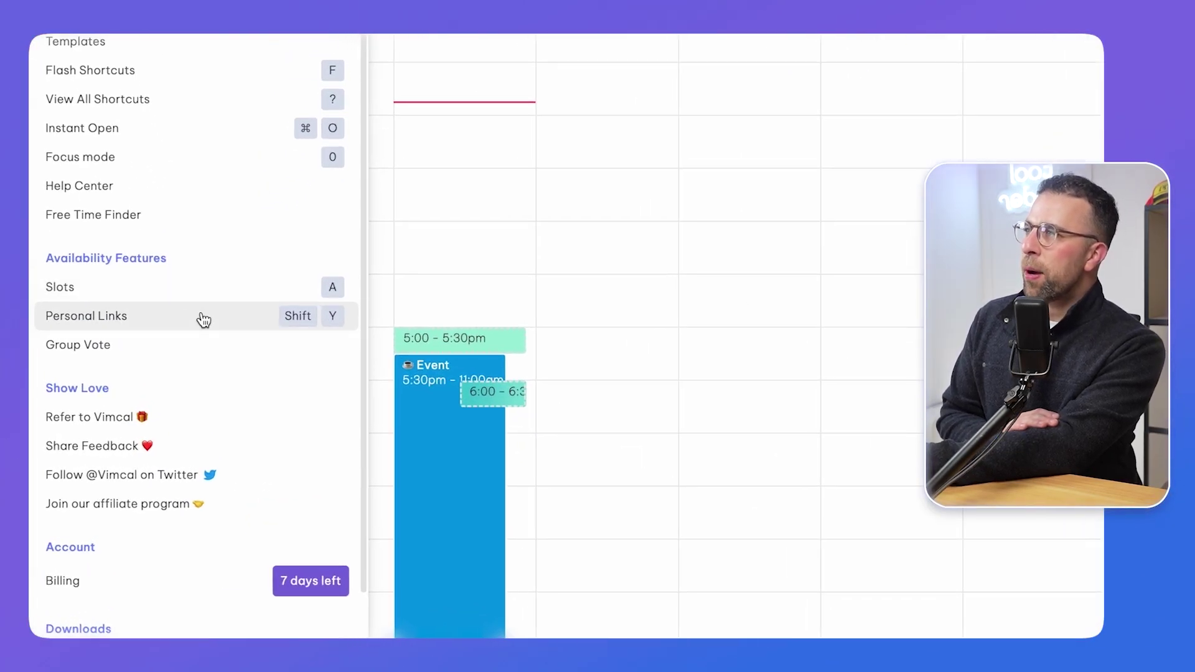
click(204, 319)
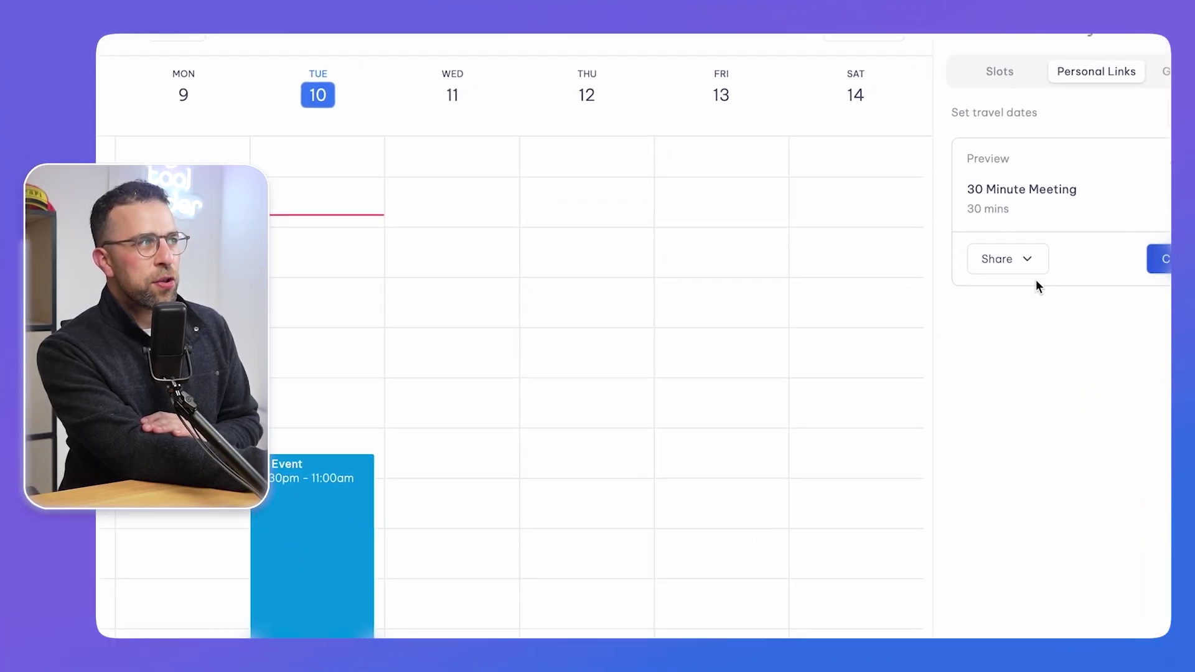
click(1000, 506)
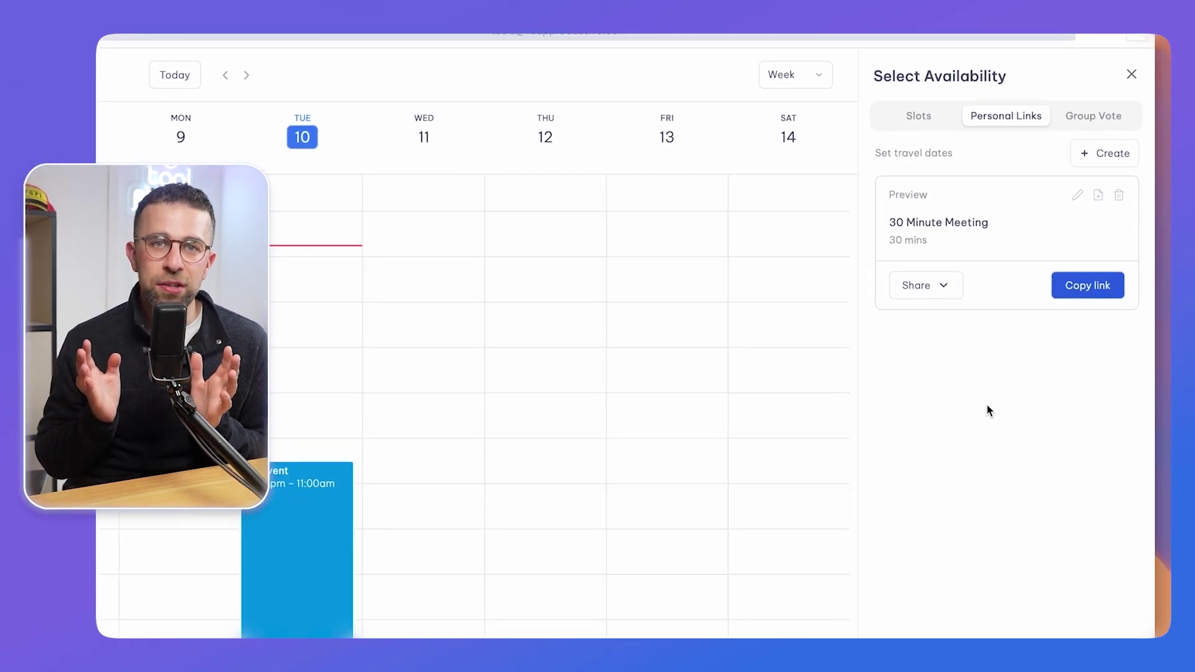
click(990, 230)
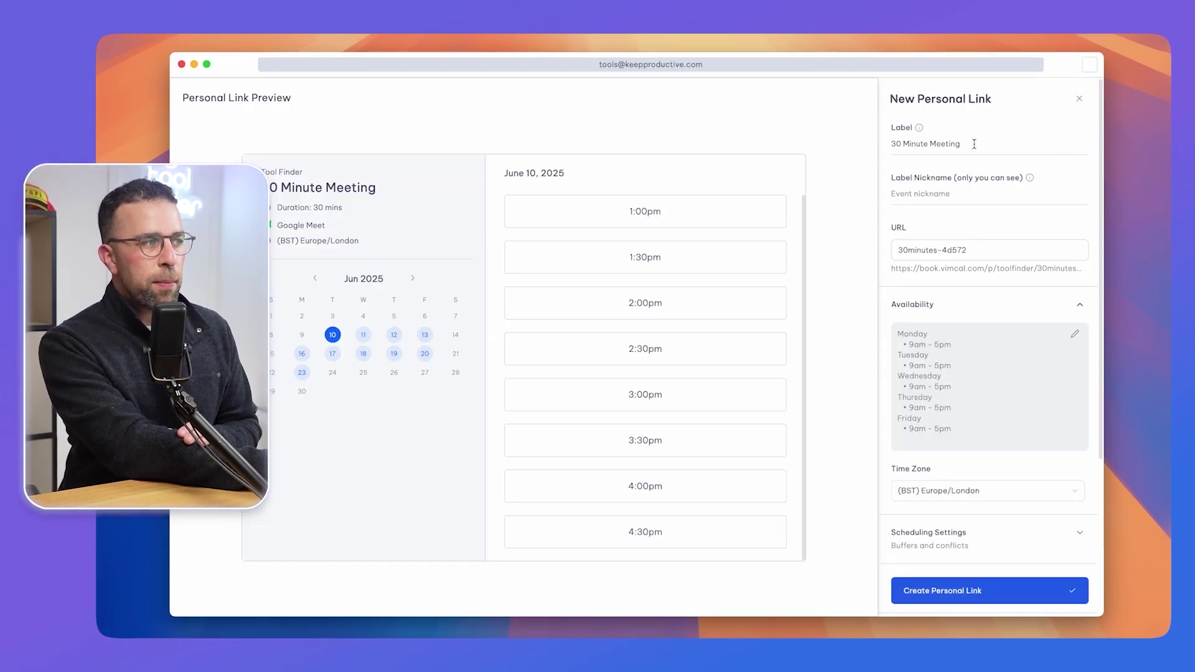
Step: Add the required custom question 'Where did we meet?' under Scheduling Settings
scroll(1054, 440, down, 3)
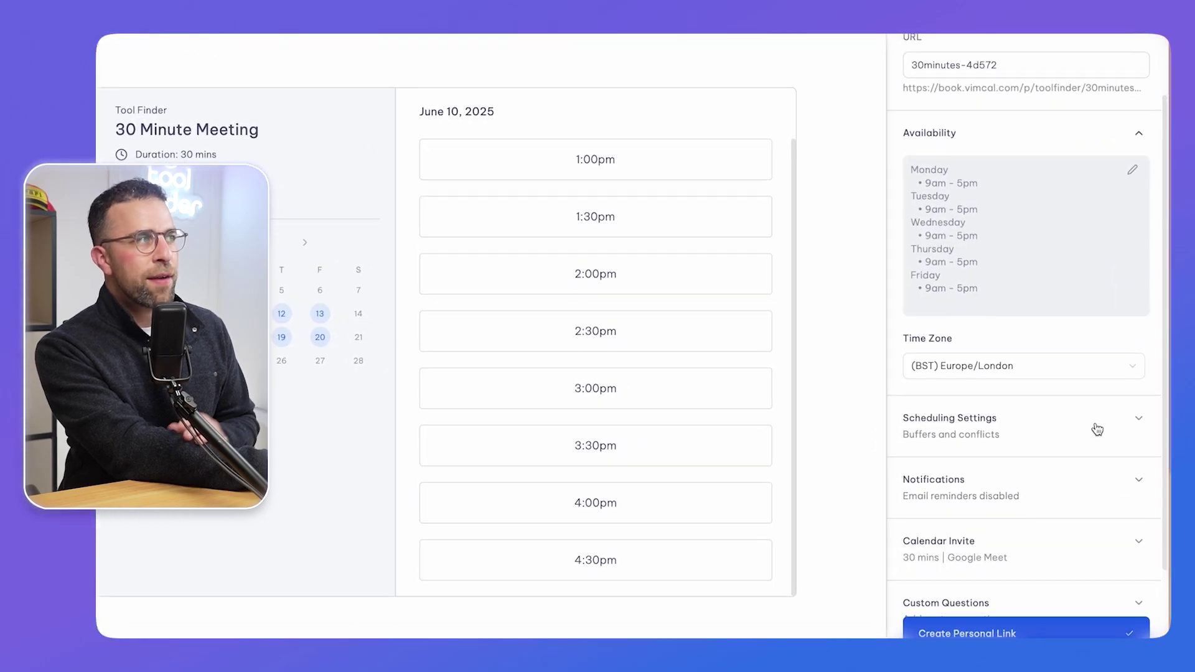
click(1046, 536)
scroll(1051, 454, down, 3)
scroll(1049, 456, up, 2)
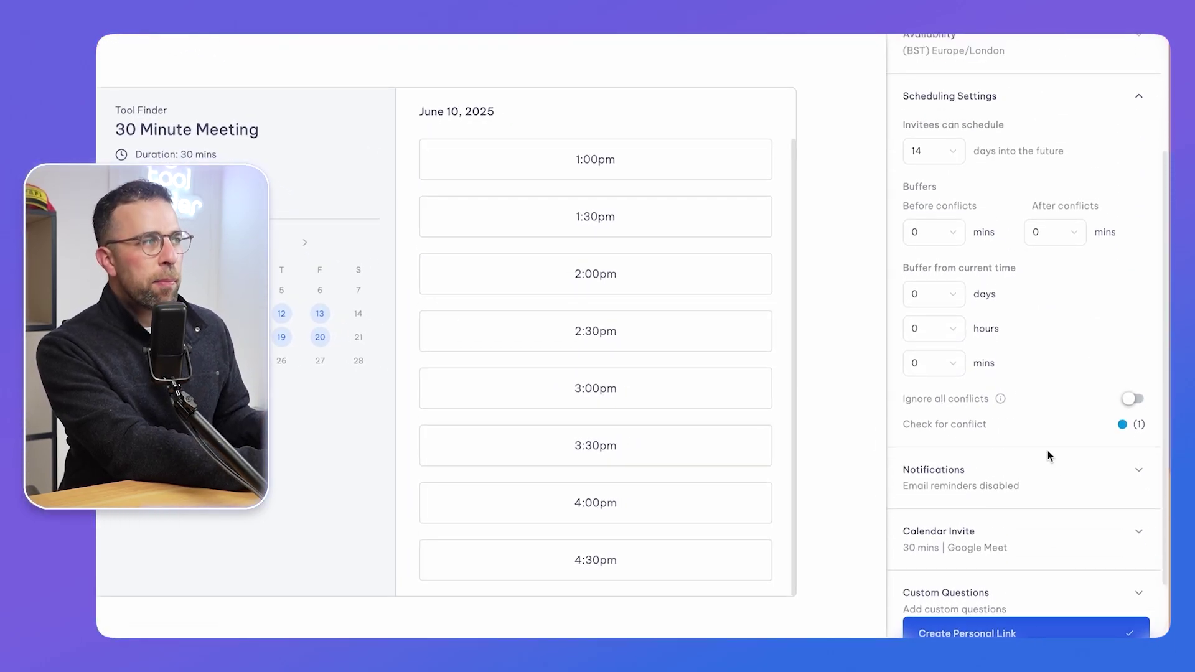
scroll(952, 180, down, 2)
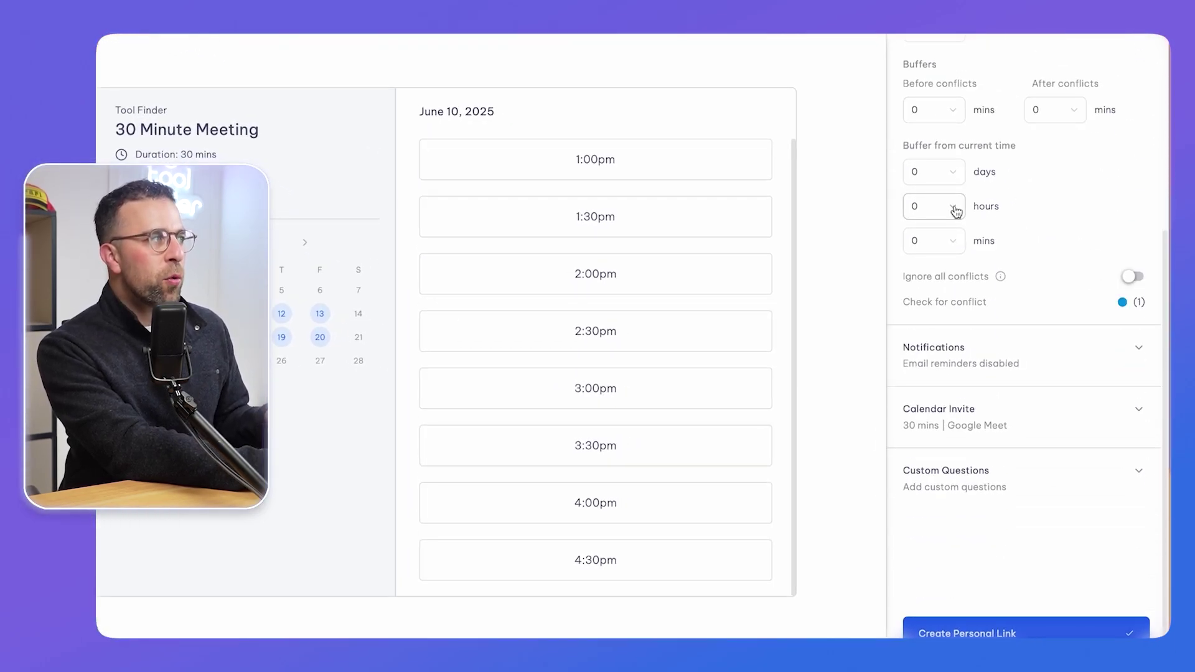
click(991, 472)
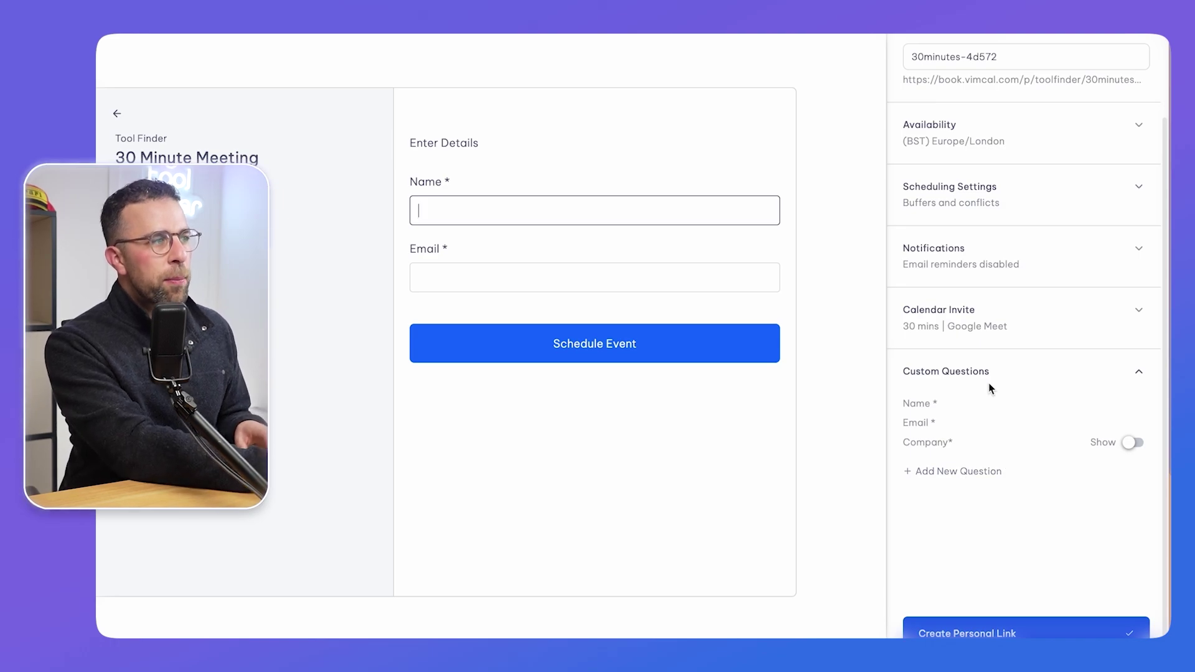
click(950, 469)
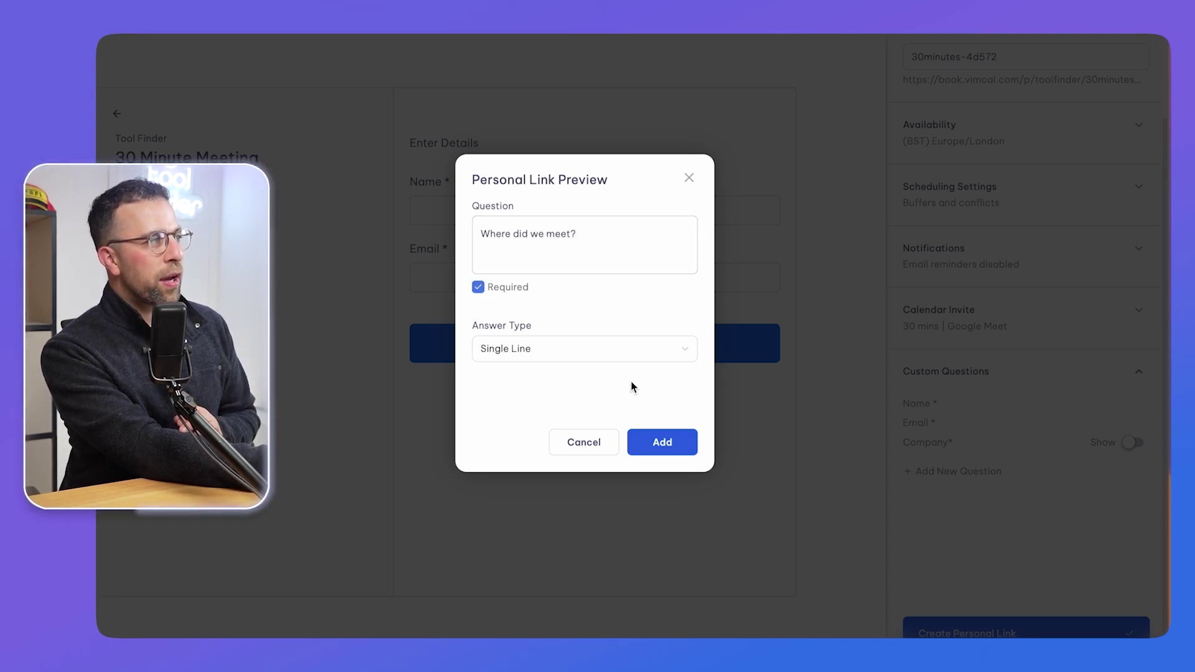
click(662, 442)
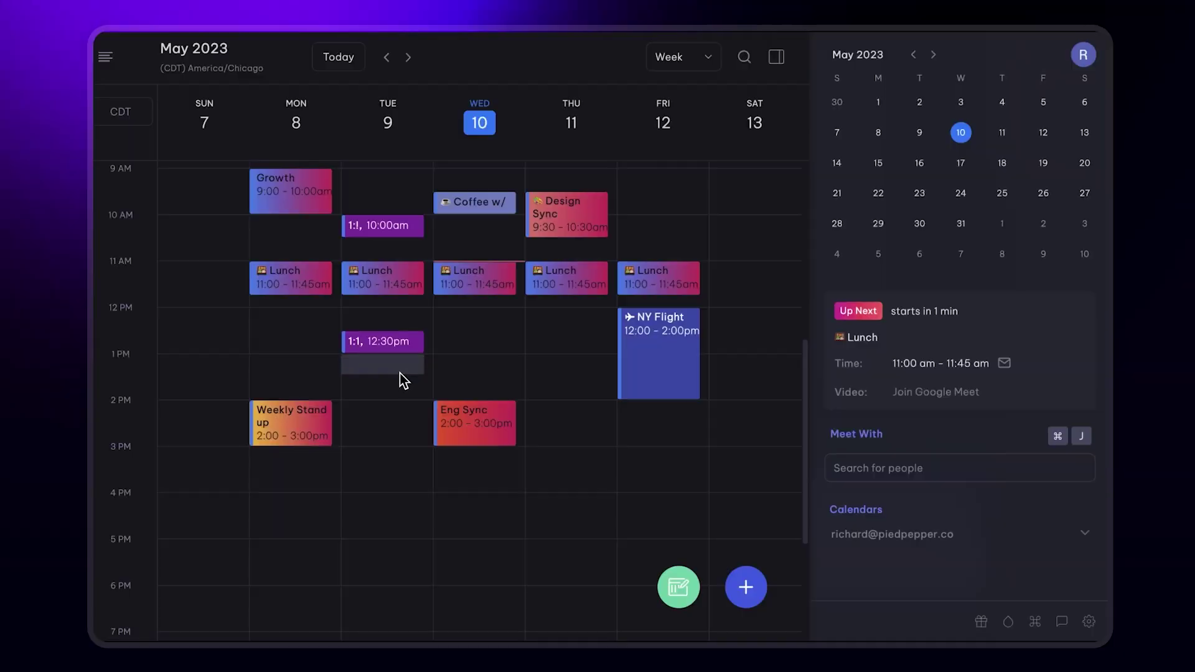
Step: Select availability slots on Tuesday, Wednesday and Thursday and copy them with Cmd+C
click(399, 372)
click(502, 324)
click(592, 363)
key(super+c)
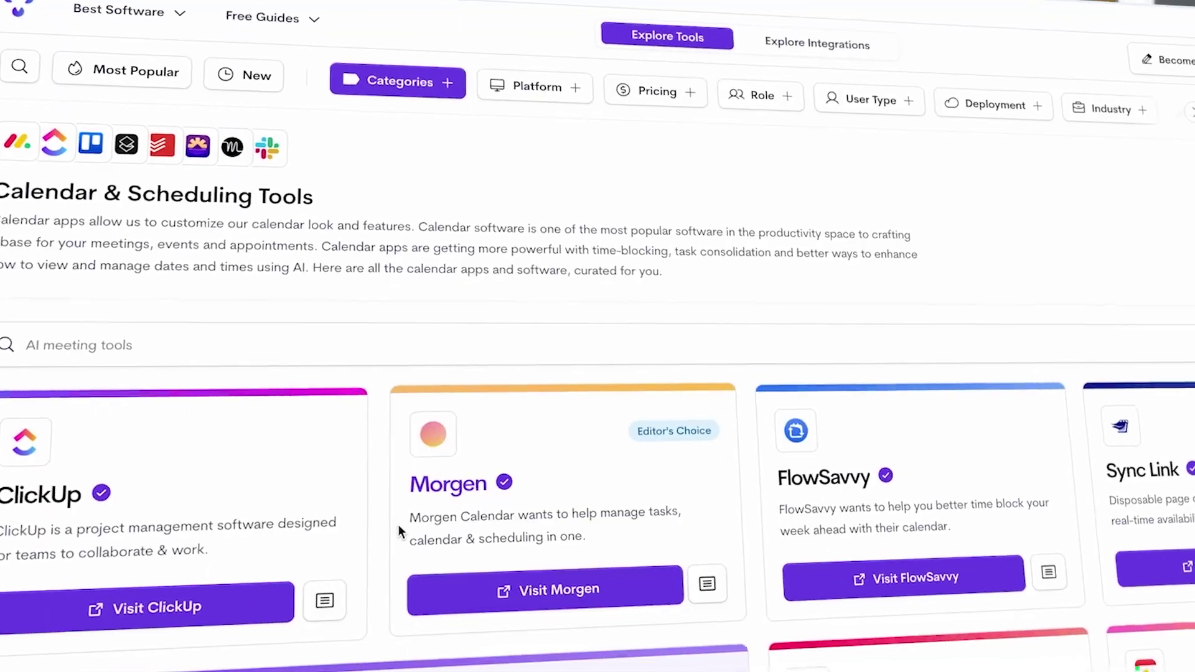
Step: Scroll the Calendar & Scheduling Tools listing down to Cal.com, uCal and TimeTree
scroll(413, 515, down, 15)
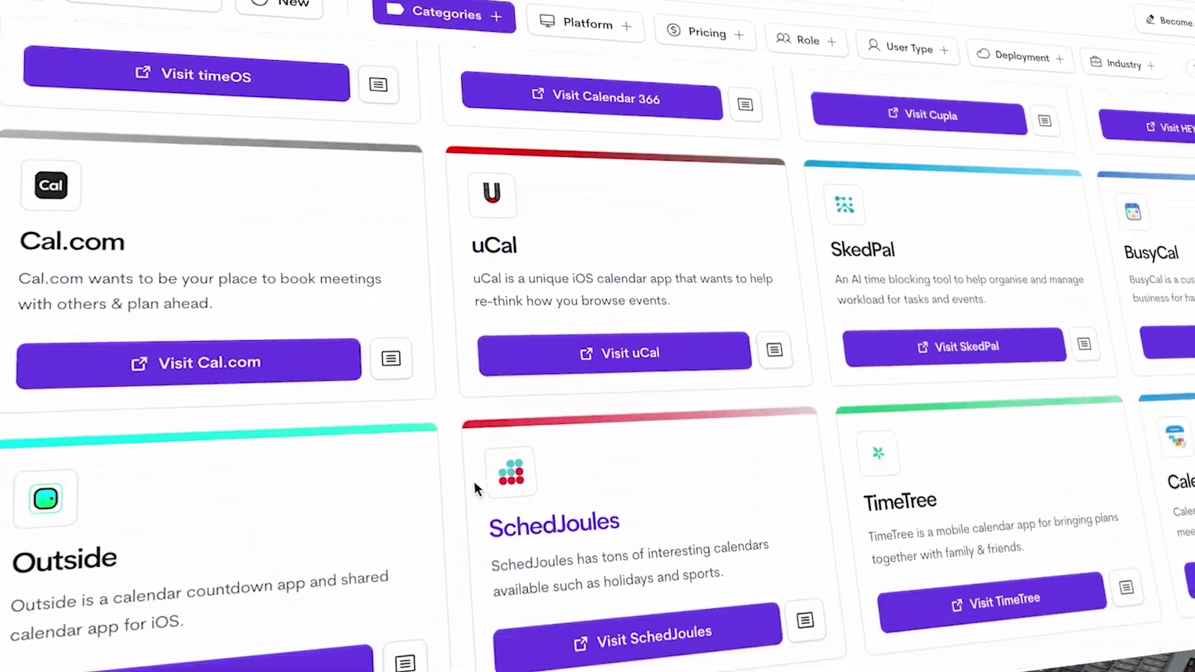